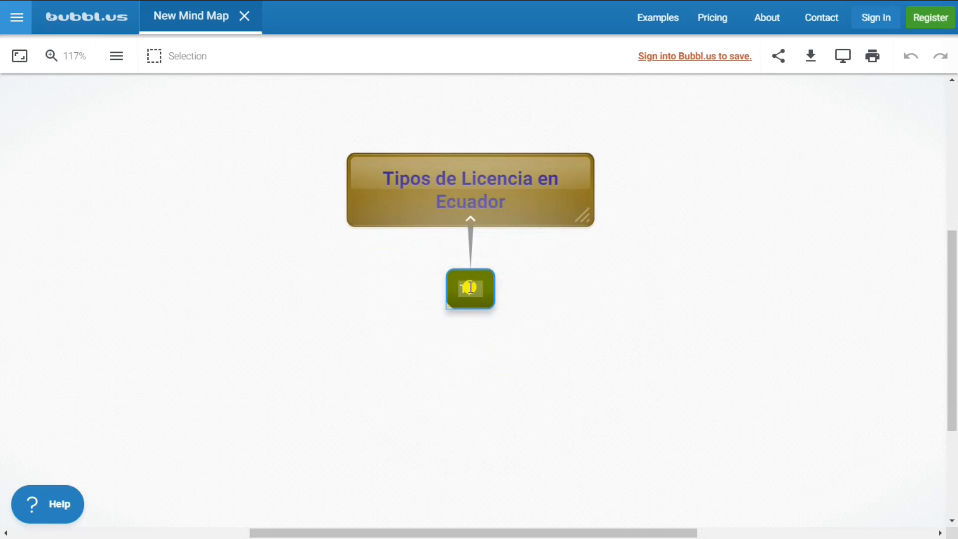
Complete the first child bubble's label as "Tipo A" and add a bubble below it reading "Particular" and, on a second line, "Para transporte particular.".
{"action": "type", "text": "o A"}
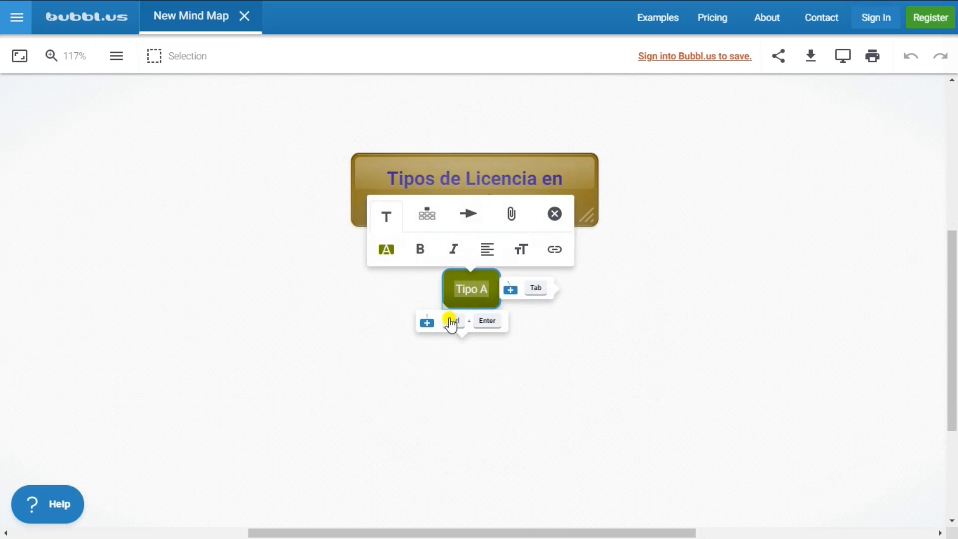
{"action": "left_click", "coordinate": [425, 324]}
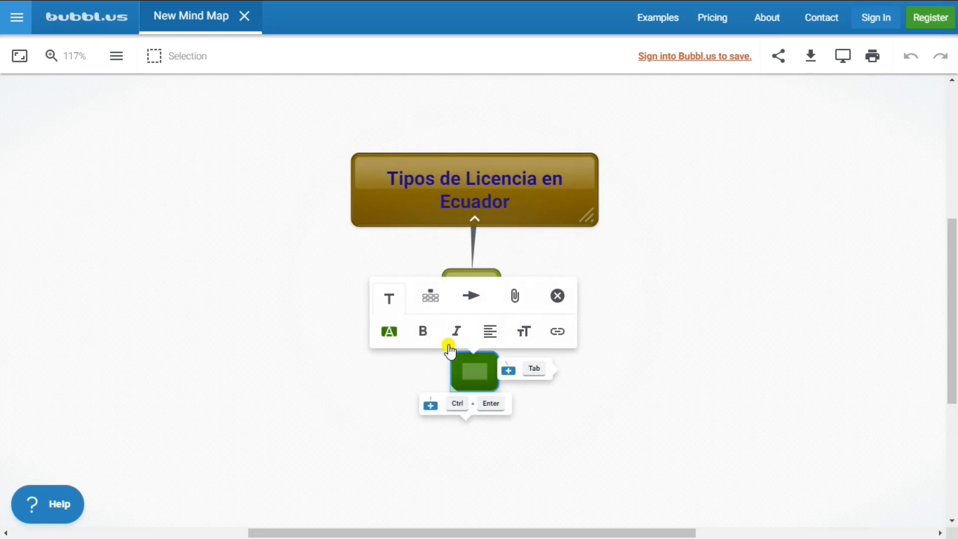
{"action": "type", "text": "Particular"}
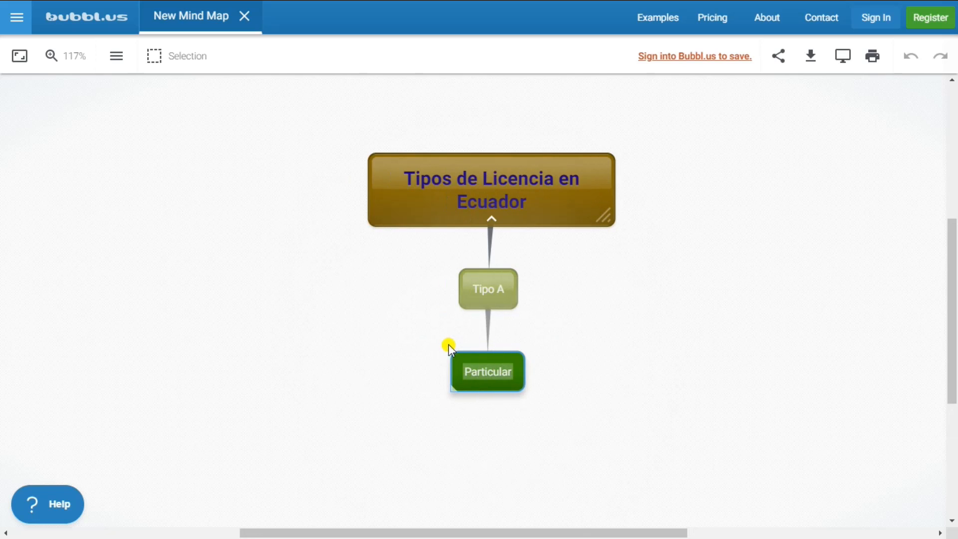
{"action": "key", "text": "Return"}
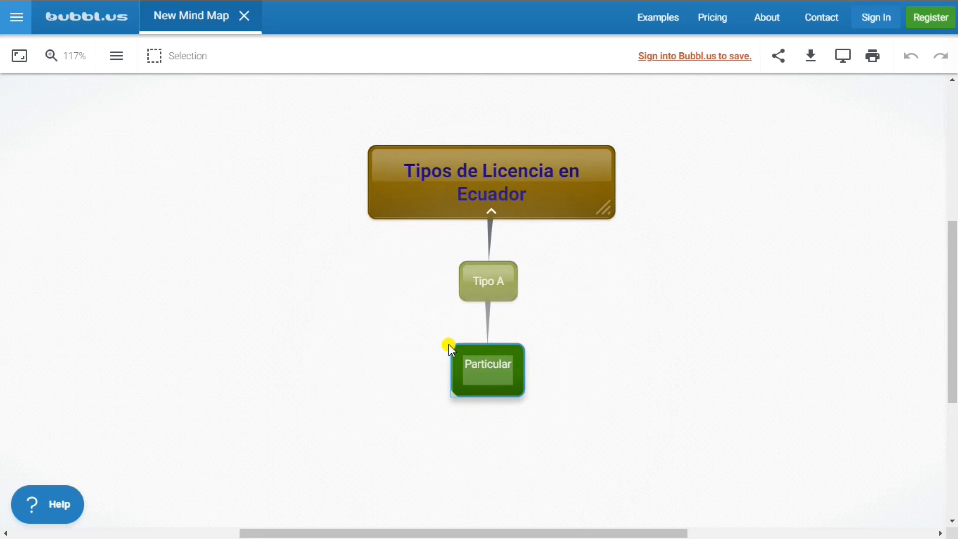
{"action": "type", "text": "Para transporte particula"}
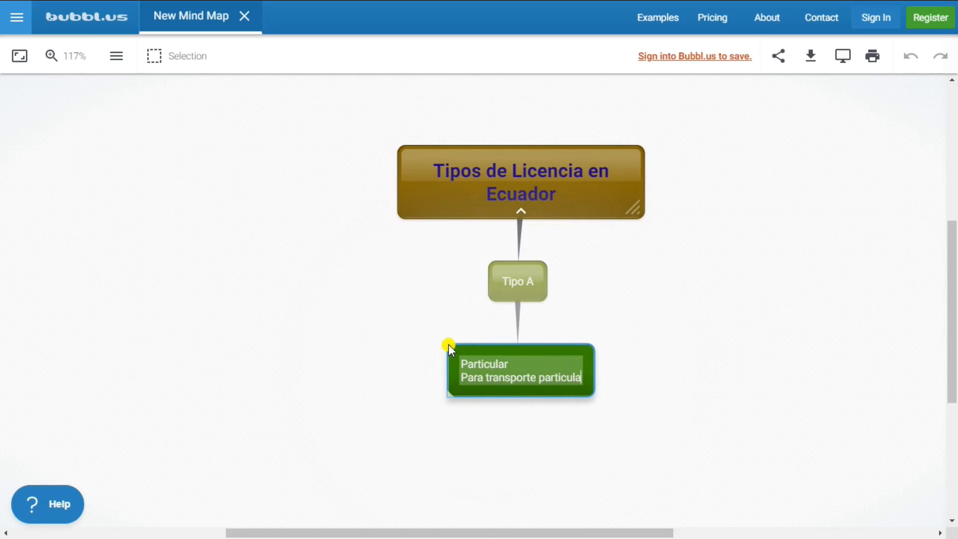
{"action": "type", "text": "r"}
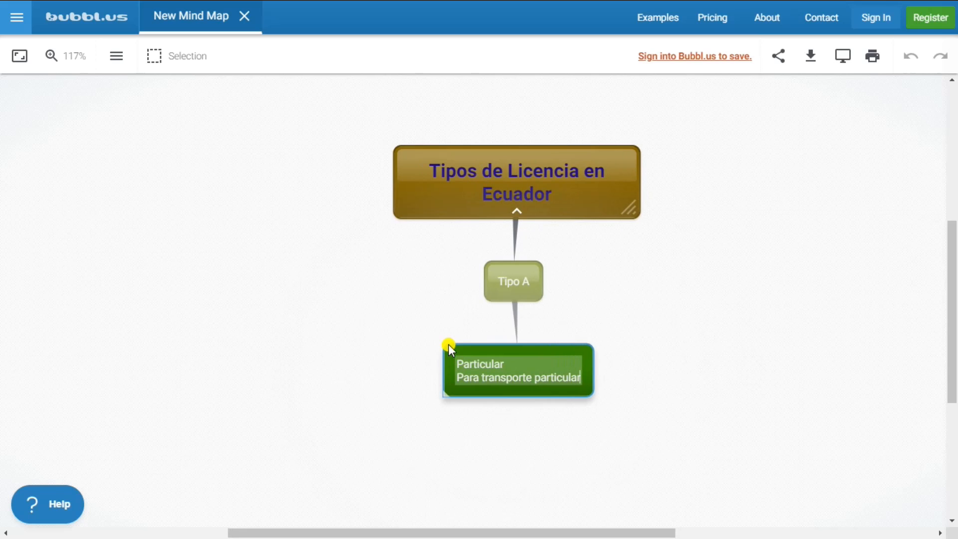
{"action": "type", "text": "."}
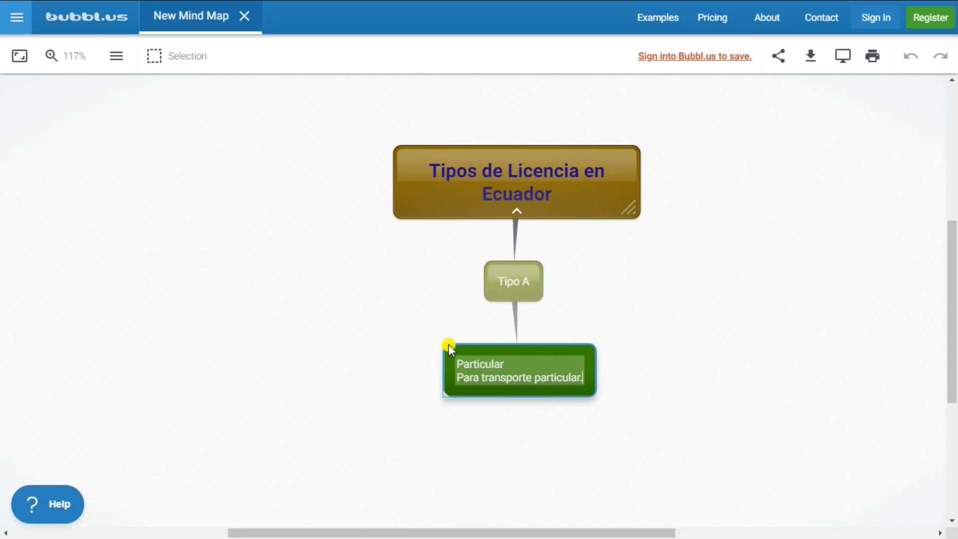
Center-align both lines of text in the "Particular" bubble under Tipo A.
{"action": "left_click_drag", "start_coordinate": [453, 363], "coordinate": [585, 378]}
{"action": "left_click", "coordinate": [531, 324]}
{"action": "left_click", "coordinate": [556, 357]}
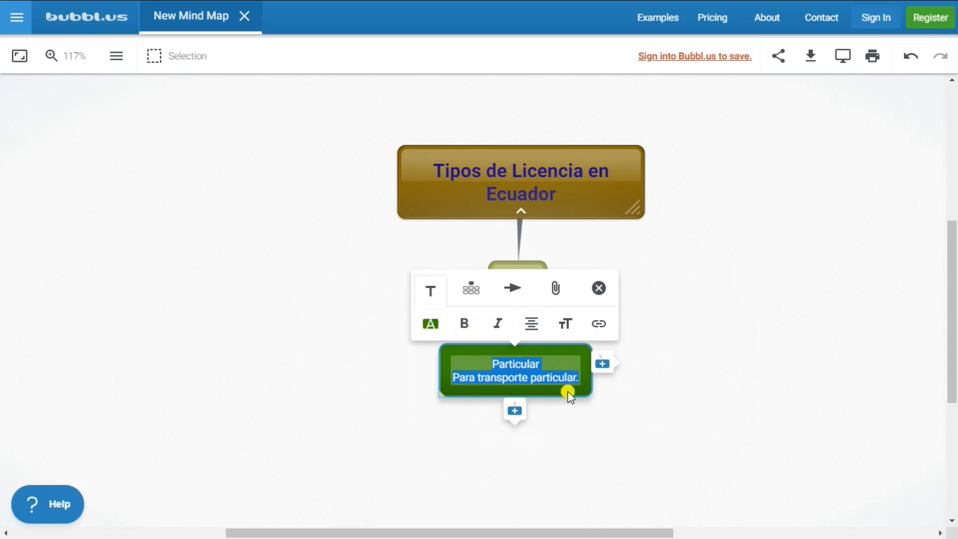
{"action": "left_click", "coordinate": [630, 406]}
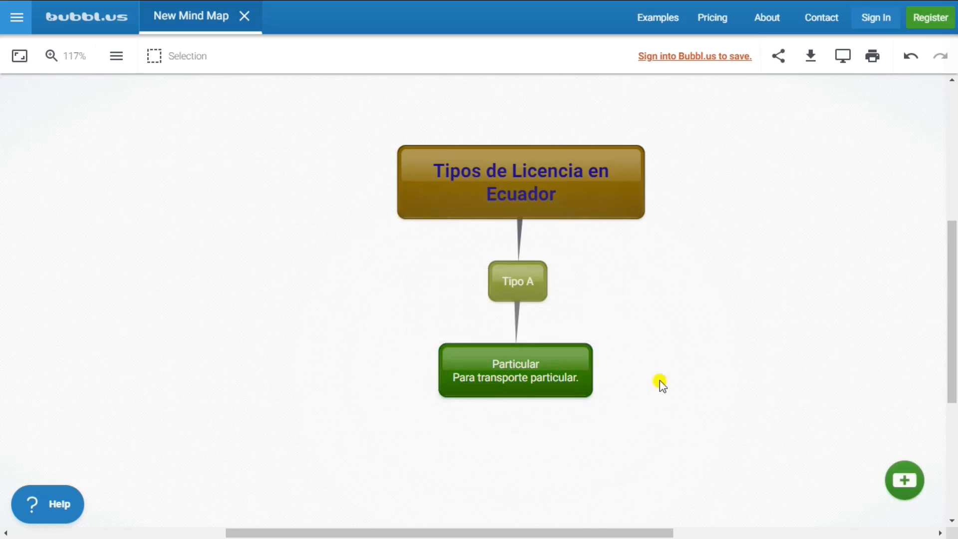
Add a second child bubble to "Tipos de Licencia en Ecuador" and label it "Tipo A1".
{"action": "left_click", "coordinate": [569, 207]}
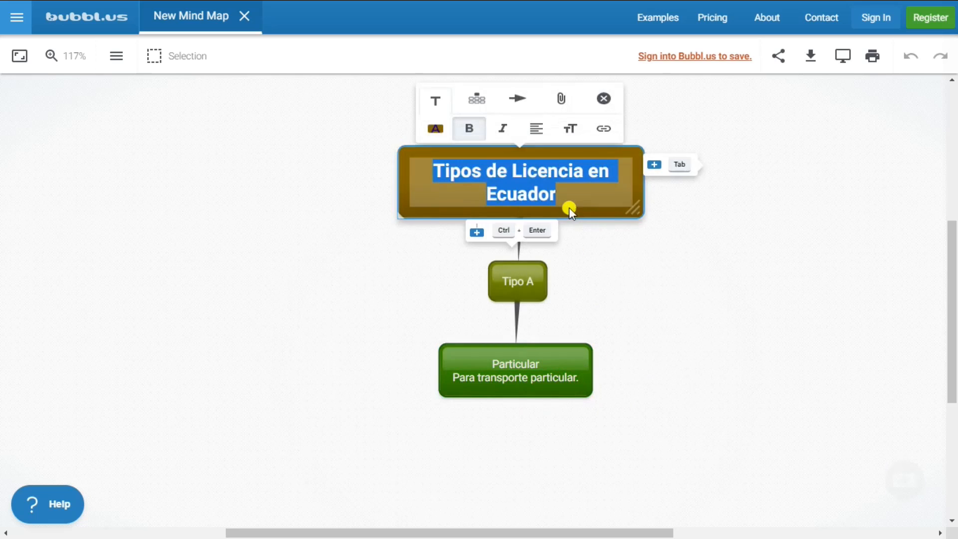
{"action": "left_click", "coordinate": [477, 234]}
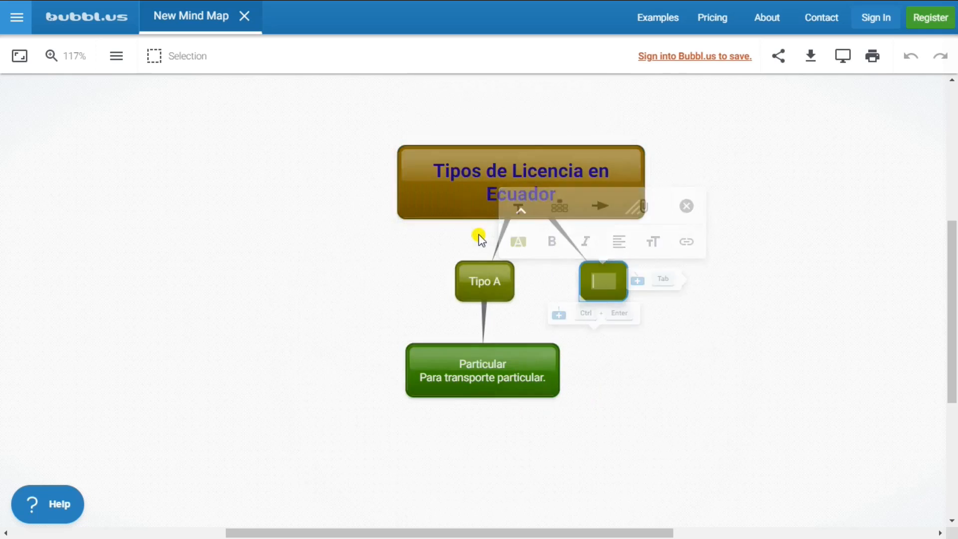
{"action": "left_click", "coordinate": [574, 297]}
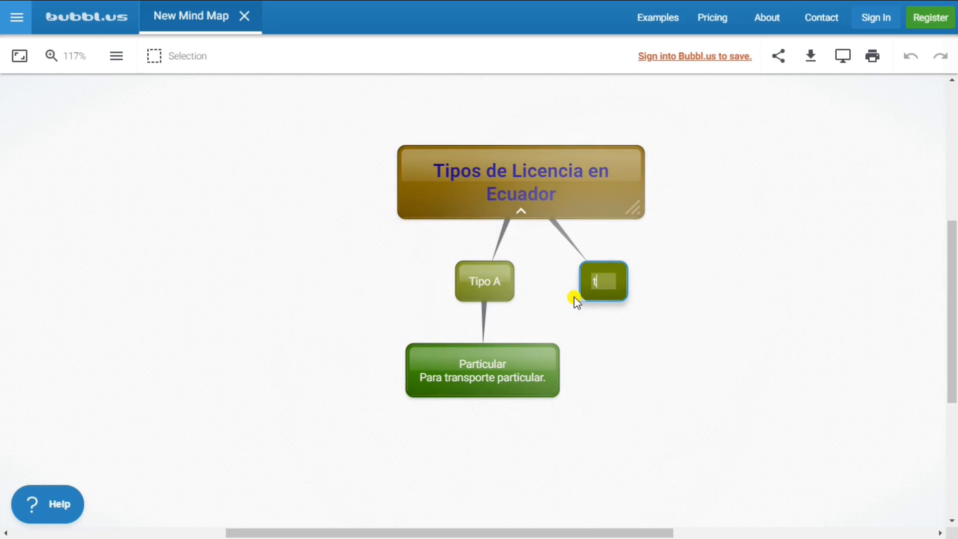
{"action": "type", "text": "Tipo A"}
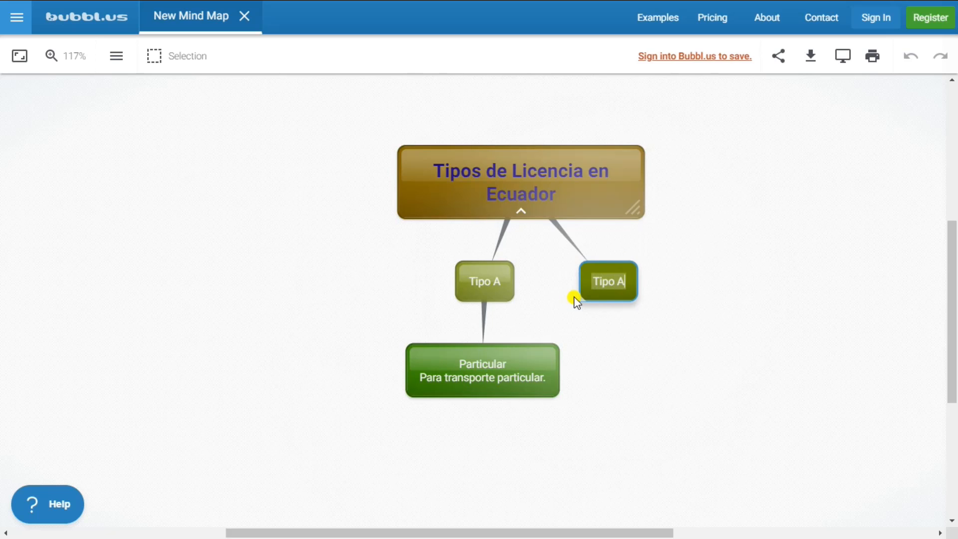
{"action": "type", "text": "1"}
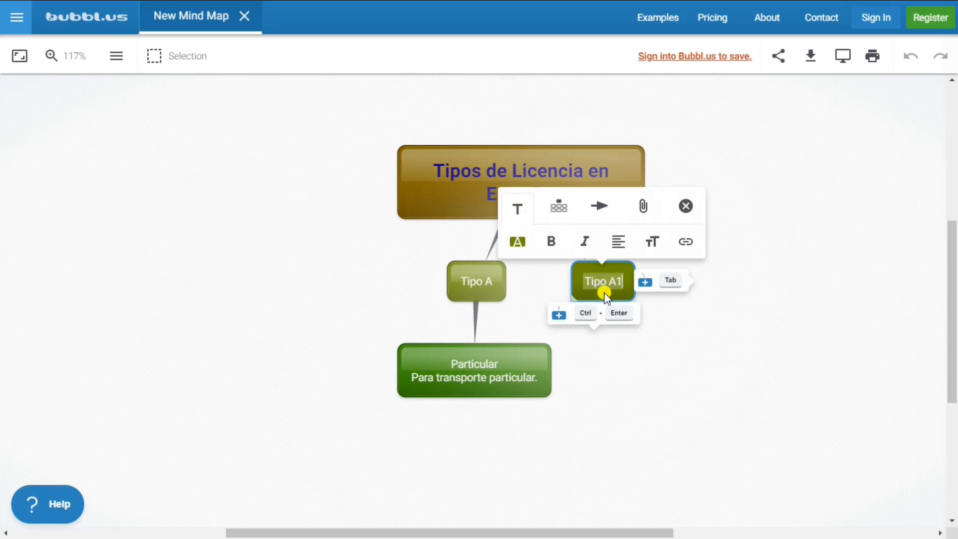
Add a child bubble under Tipo A1 with the text "Para transporte comercial.".
{"action": "left_click", "coordinate": [569, 314]}
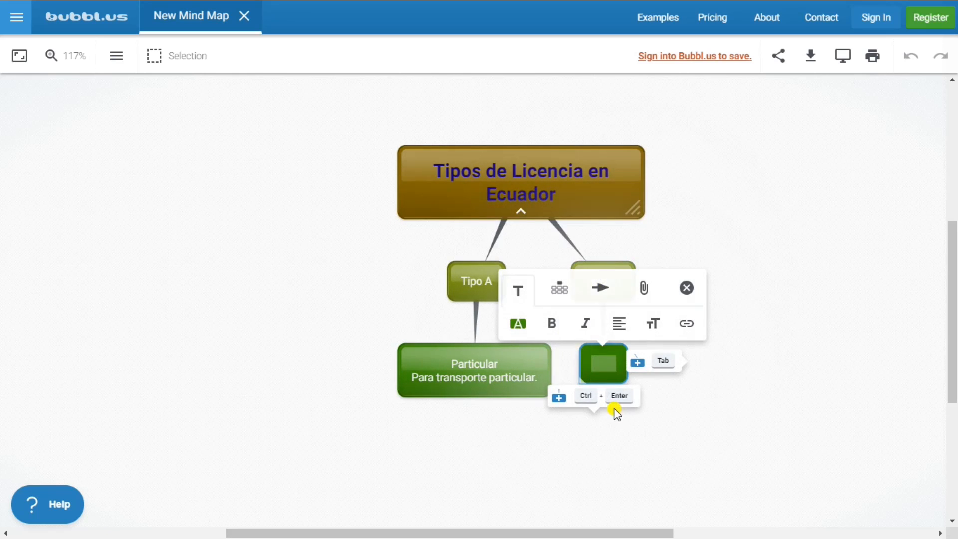
{"action": "type", "text": "Para"}
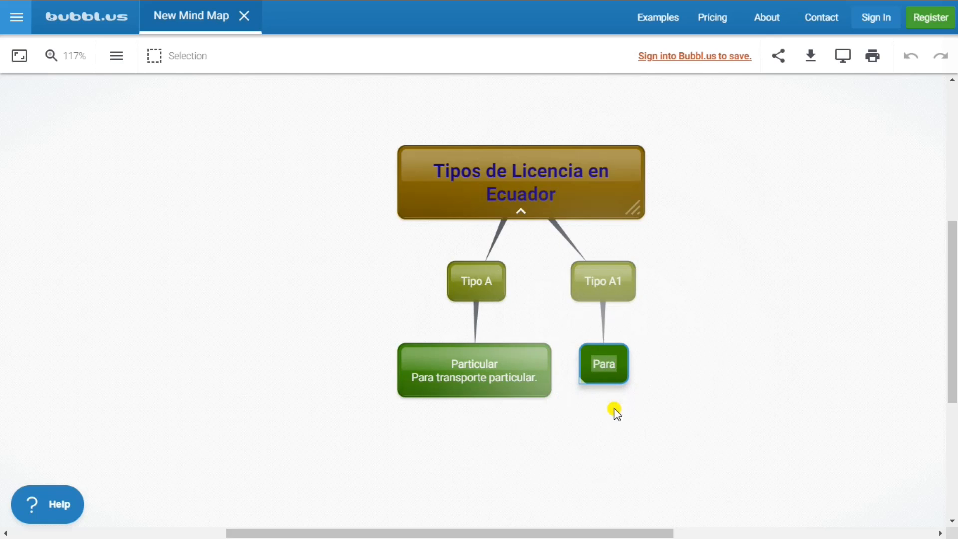
{"action": "type", "text": " trans"}
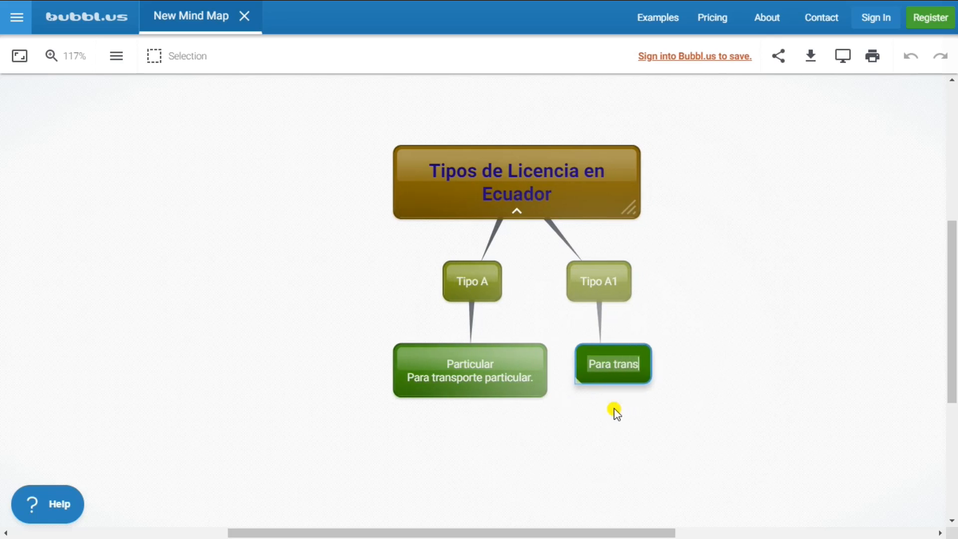
{"action": "type", "text": "porte co"}
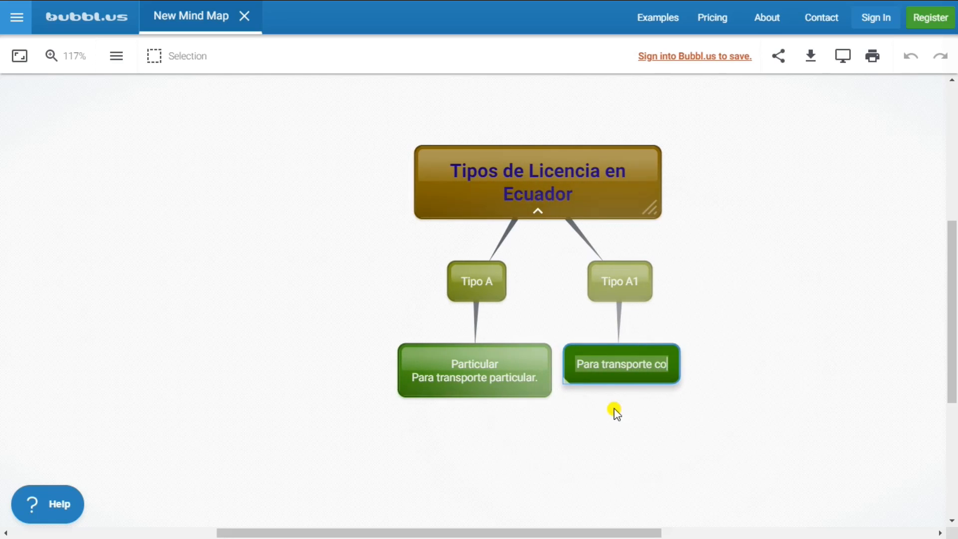
{"action": "type", "text": "mercial"}
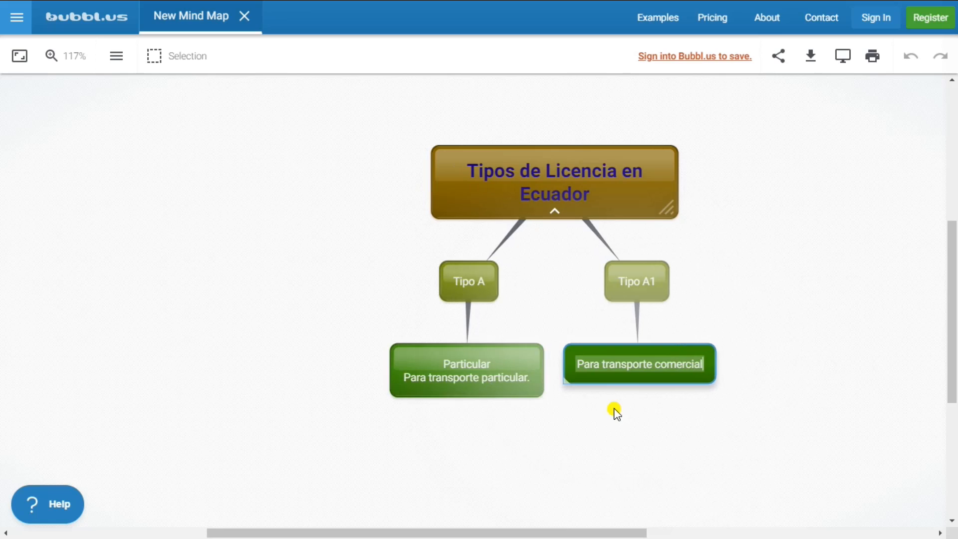
{"action": "type", "text": "."}
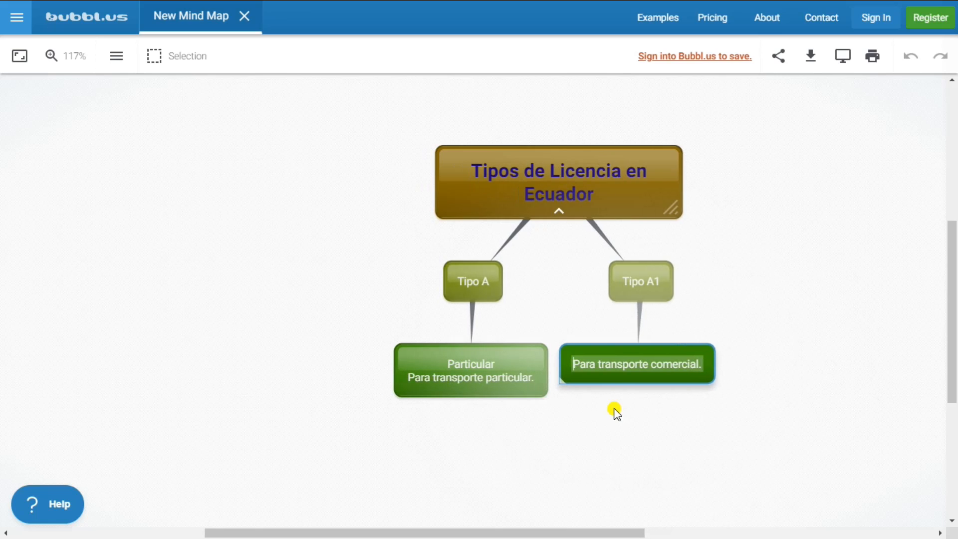
Insert "Comercial" as a separate first line above the text in the bubble under Tipo A1.
{"action": "type", "text": "Comercua"}
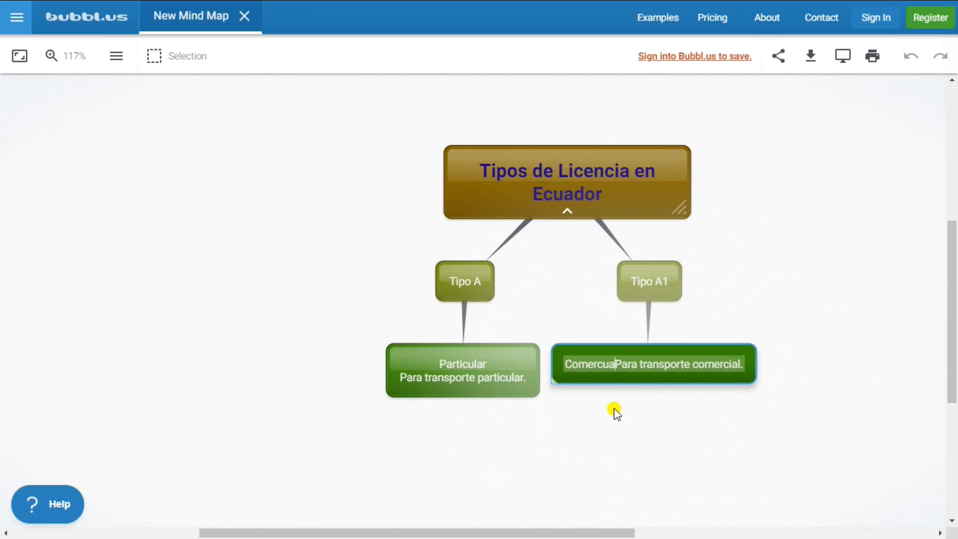
{"action": "key", "text": "BackSpace"}
{"action": "key", "text": "BackSpace"}
{"action": "type", "text": "ial"}
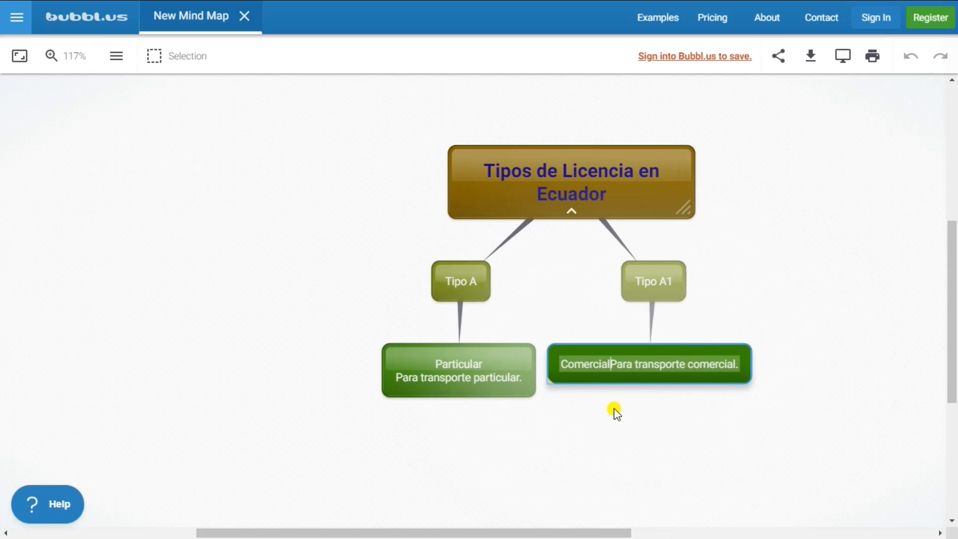
{"action": "key", "text": "shift+Return"}
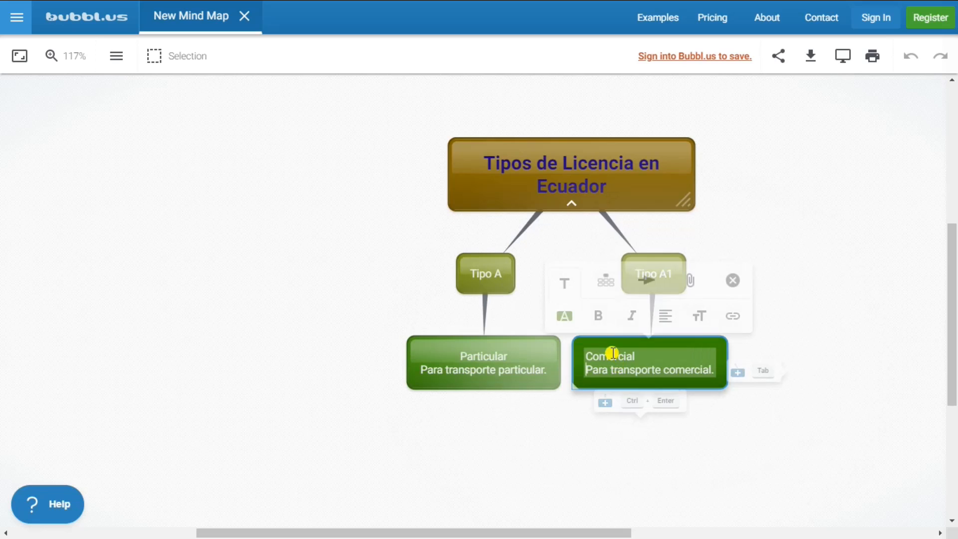
Center-align both lines of text in the "Comercial" bubble.
{"action": "left_click_drag", "start_coordinate": [586, 356], "coordinate": [727, 367]}
{"action": "left_click", "coordinate": [665, 314]}
{"action": "left_click", "coordinate": [679, 348]}
{"action": "left_click", "coordinate": [814, 333]}
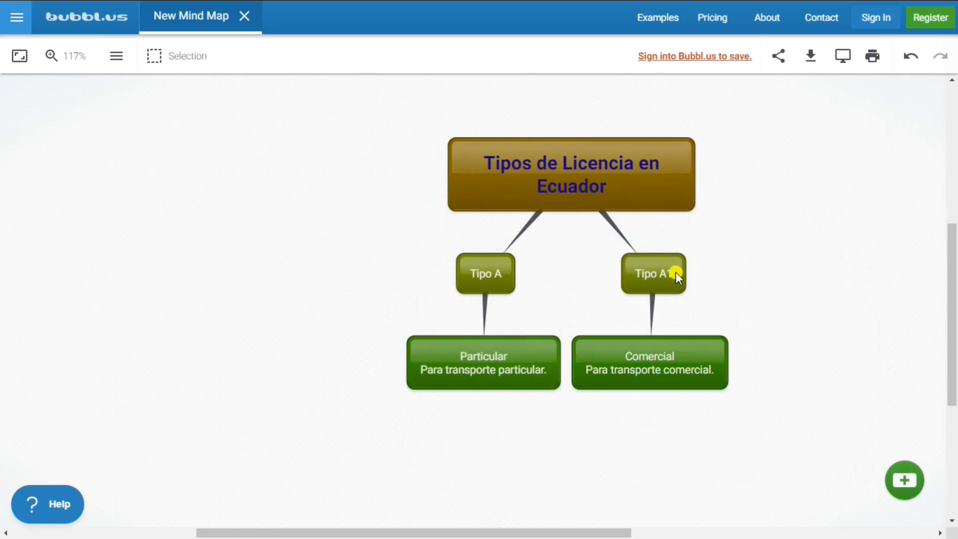
Change the bubble color of Tipo A1 to amber-orange.
{"action": "left_click", "coordinate": [662, 263]}
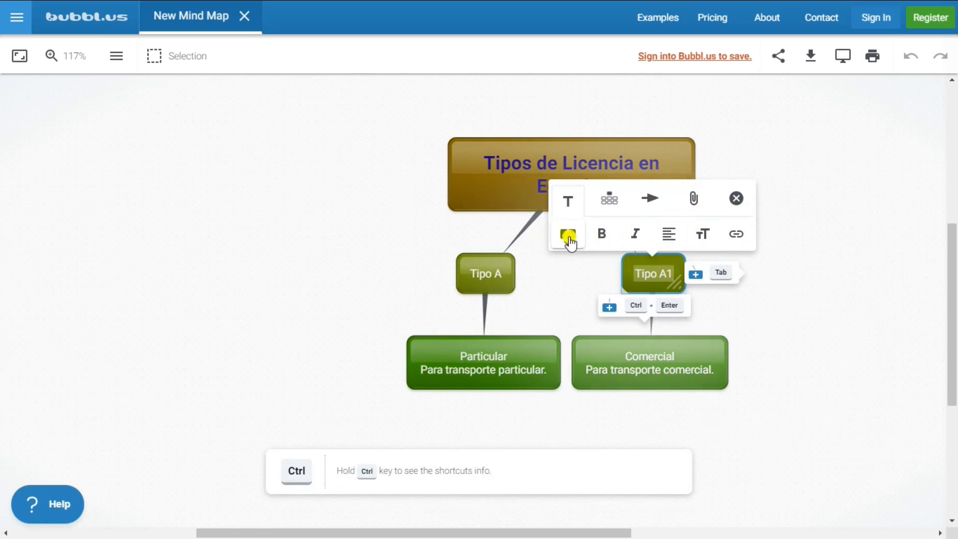
{"action": "left_click", "coordinate": [569, 233]}
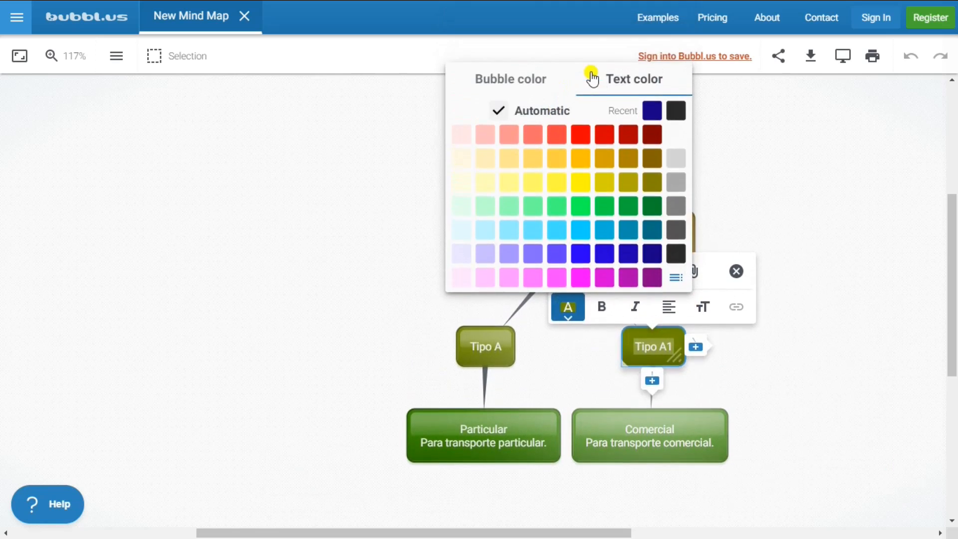
{"action": "left_click", "coordinate": [517, 89]}
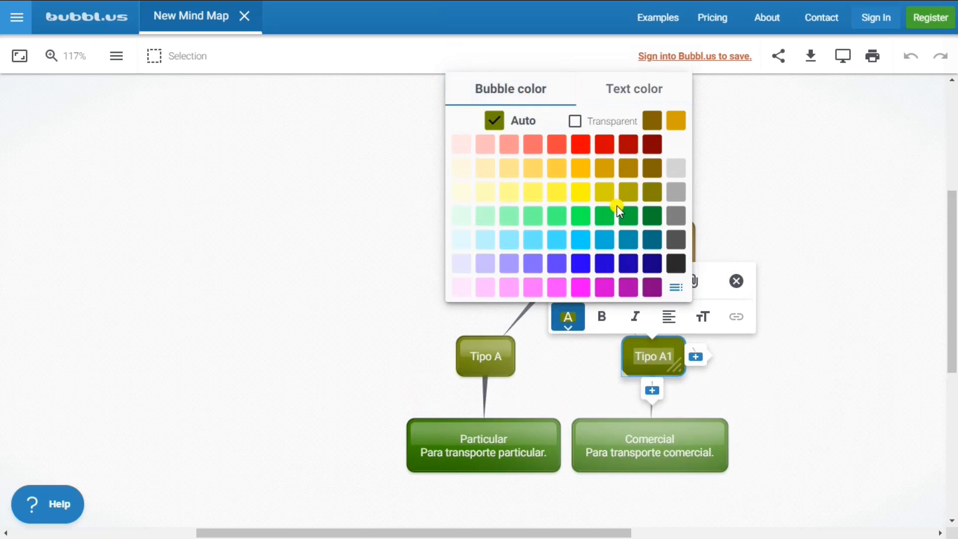
{"action": "left_click", "coordinate": [581, 169]}
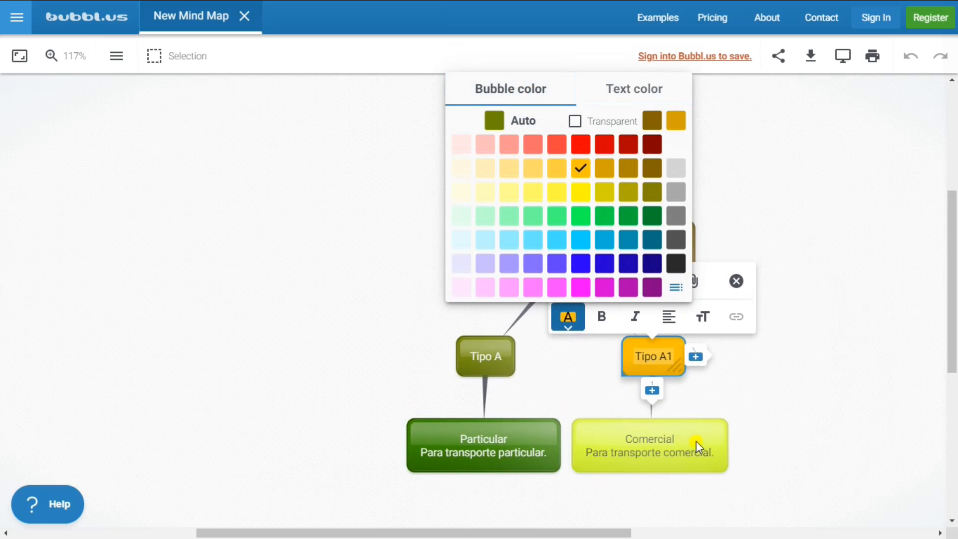
{"action": "left_click", "coordinate": [761, 421]}
{"action": "left_click", "coordinate": [772, 414]}
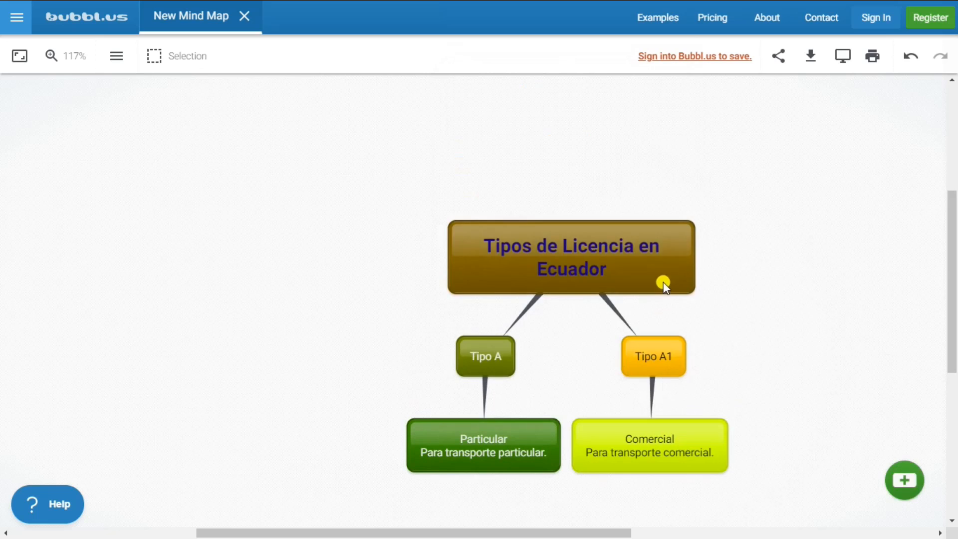
Add a third child bubble to "Tipos de Licencia en Ecuador" and label it "Tipo B".
{"action": "double_click", "coordinate": [667, 290]}
{"action": "left_click", "coordinate": [581, 307]}
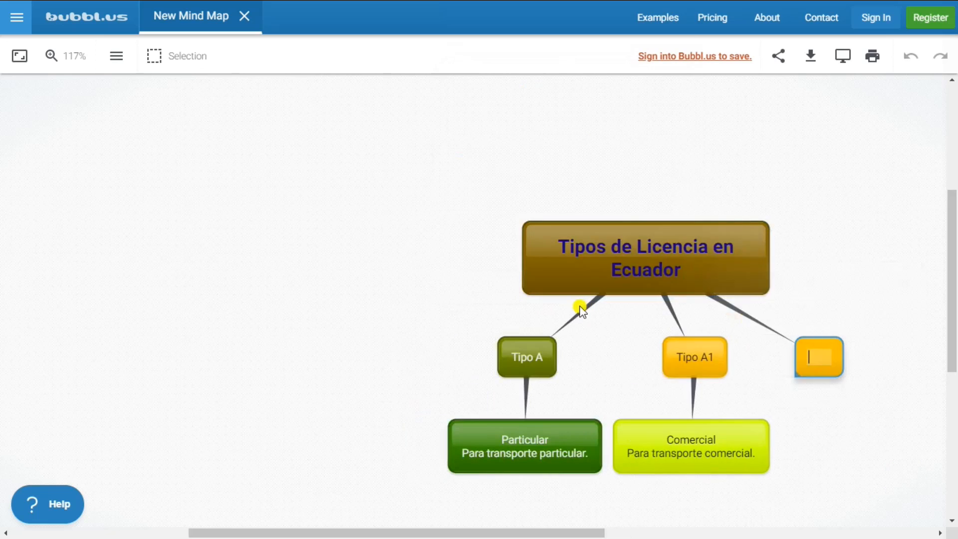
{"action": "type", "text": "Ti"}
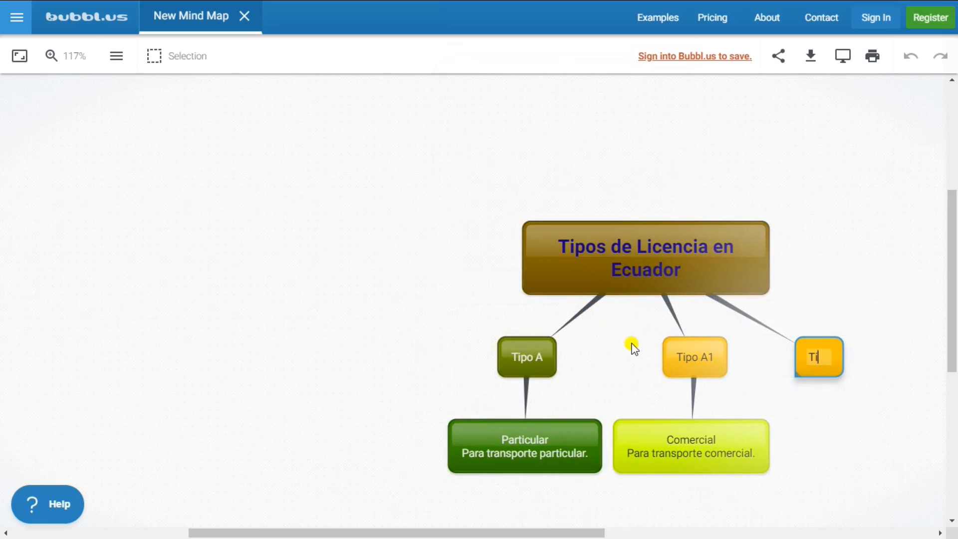
{"action": "type", "text": "po B"}
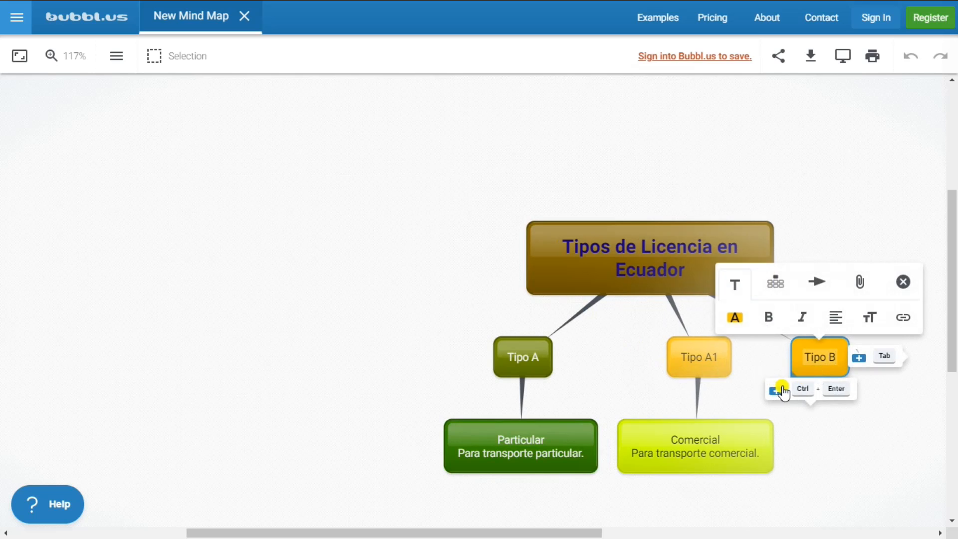
Add a child bubble under Tipo B with "Particular" on the first line and "Para transporte personal. Autos" on the second.
{"action": "left_click", "coordinate": [778, 390]}
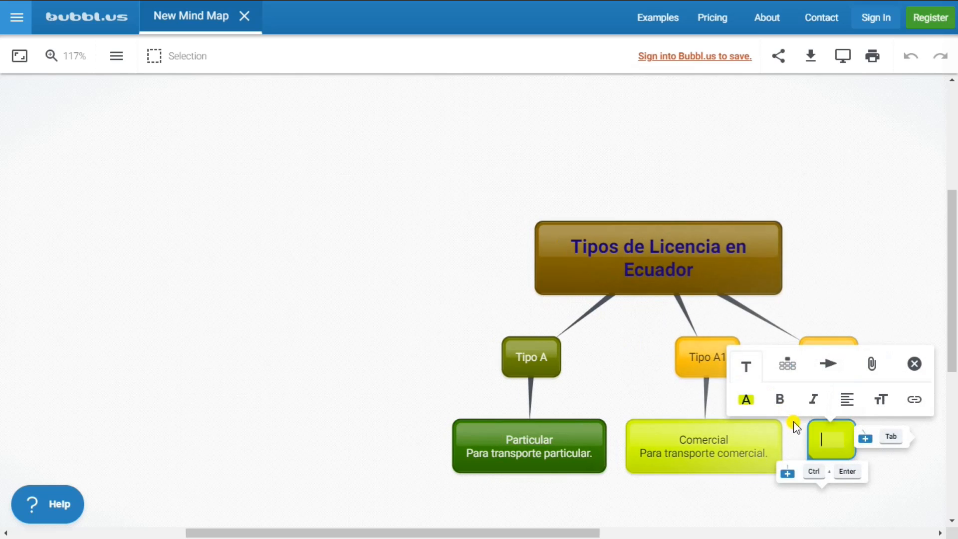
{"action": "type", "text": "Part"}
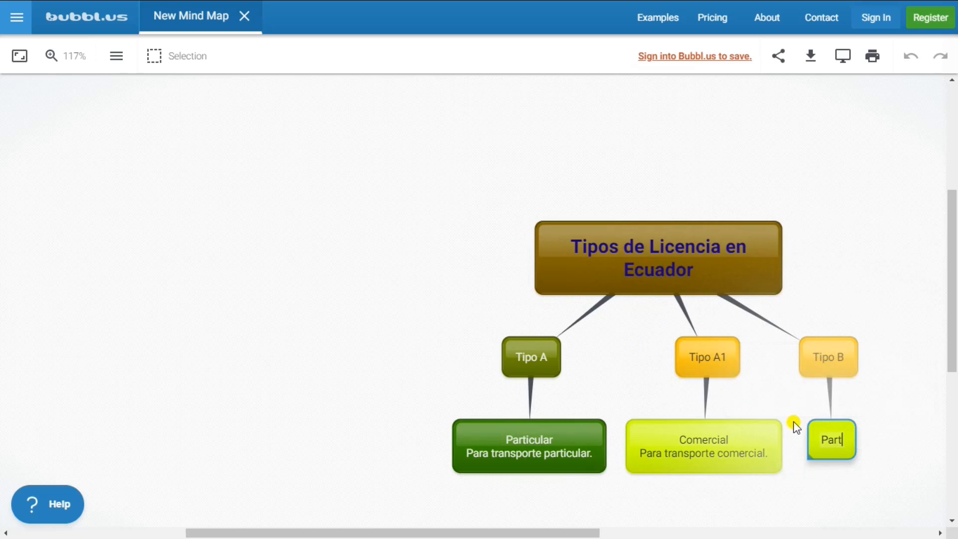
{"action": "type", "text": "icular"}
{"action": "key", "text": "shift+Return"}
{"action": "type", "text": "Para transporte"}
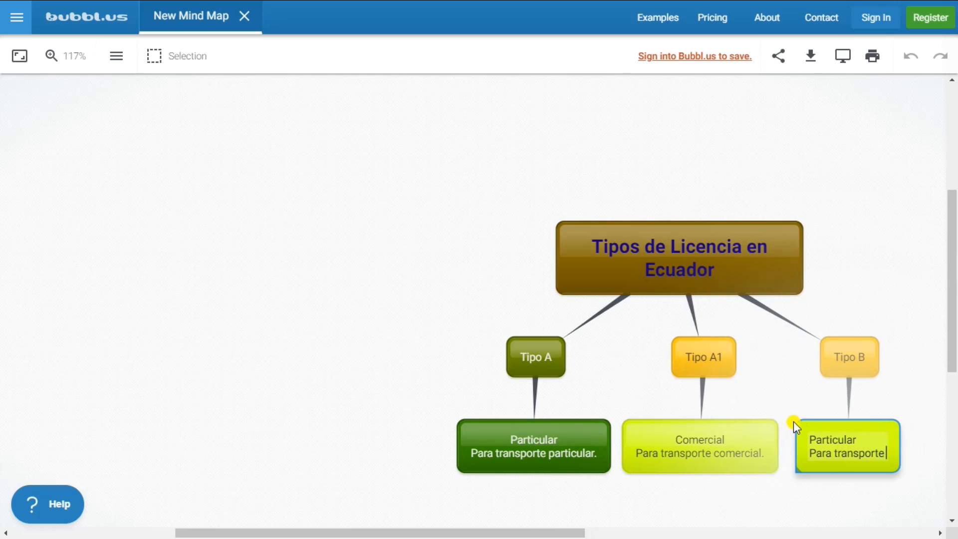
{"action": "type", "text": " pers"}
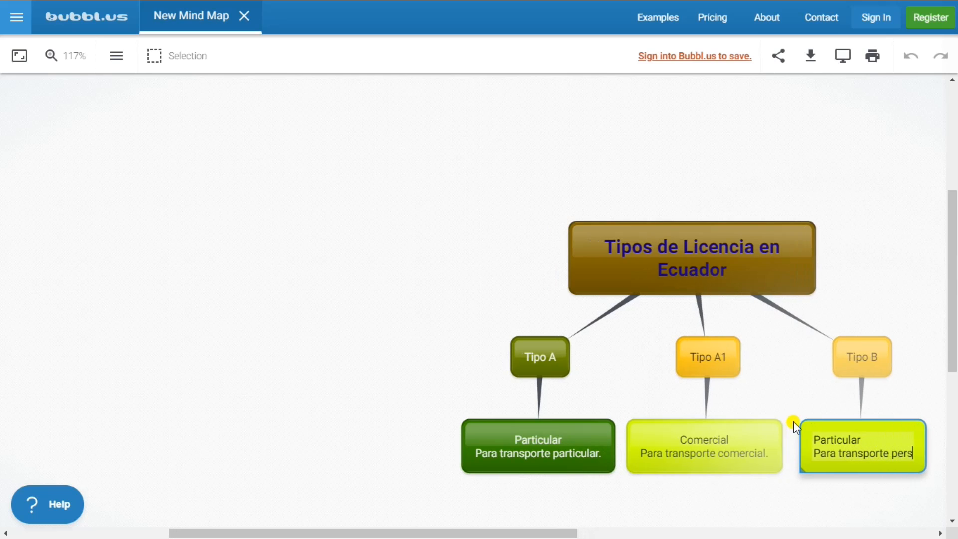
{"action": "type", "text": "onal"}
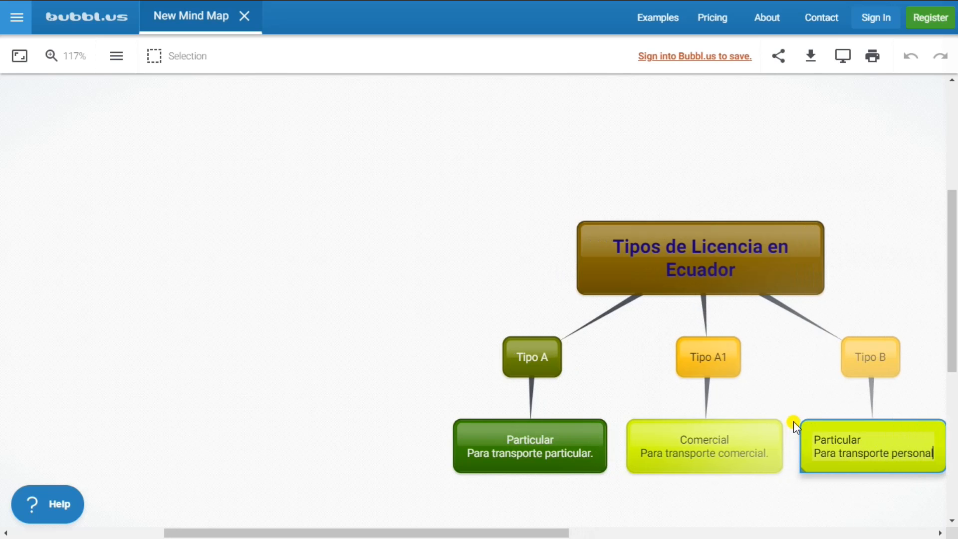
{"action": "type", "text": ". Auto"}
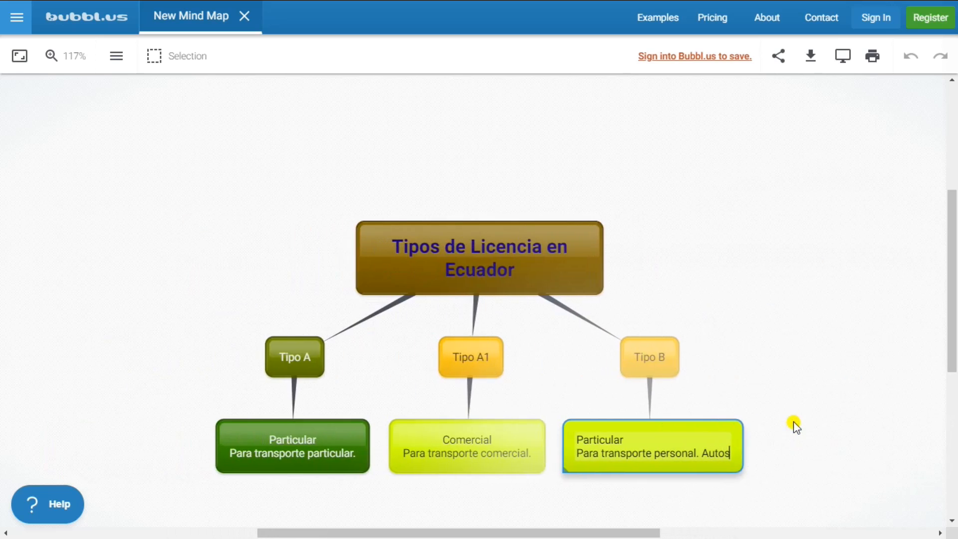
{"action": "type", "text": "s"}
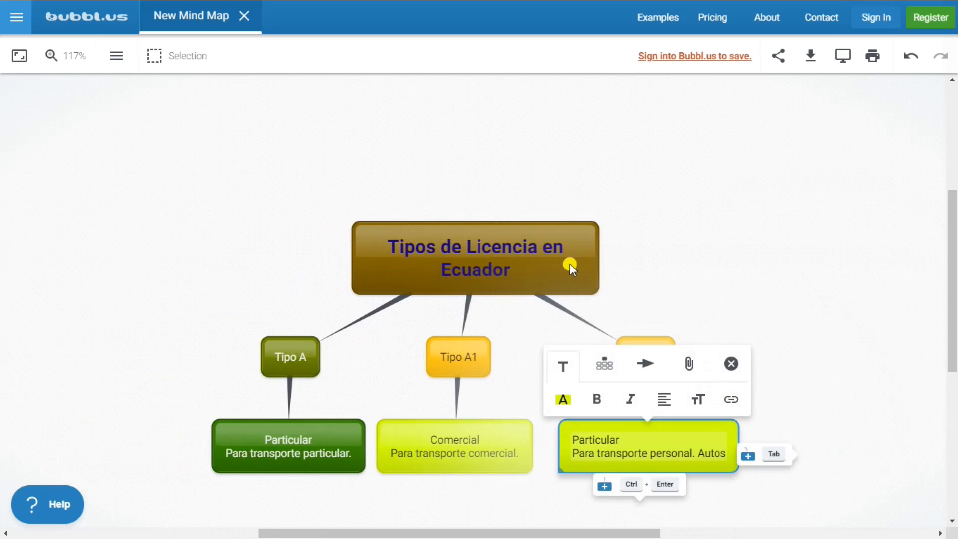
Add another child bubble to "Tipos de Licencia en Ecuador" and label it "Tipo C1".
{"action": "double_click", "coordinate": [569, 263]}
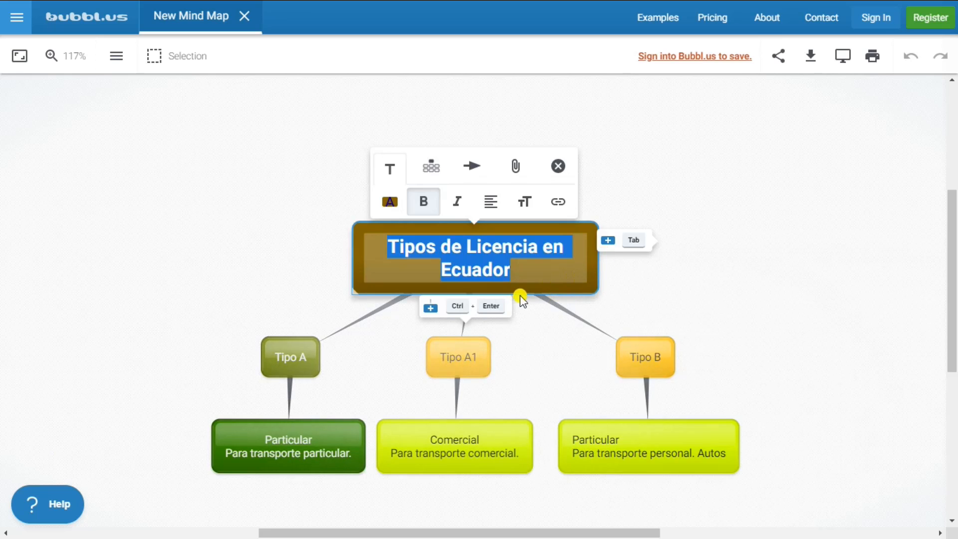
{"action": "left_click", "coordinate": [430, 309]}
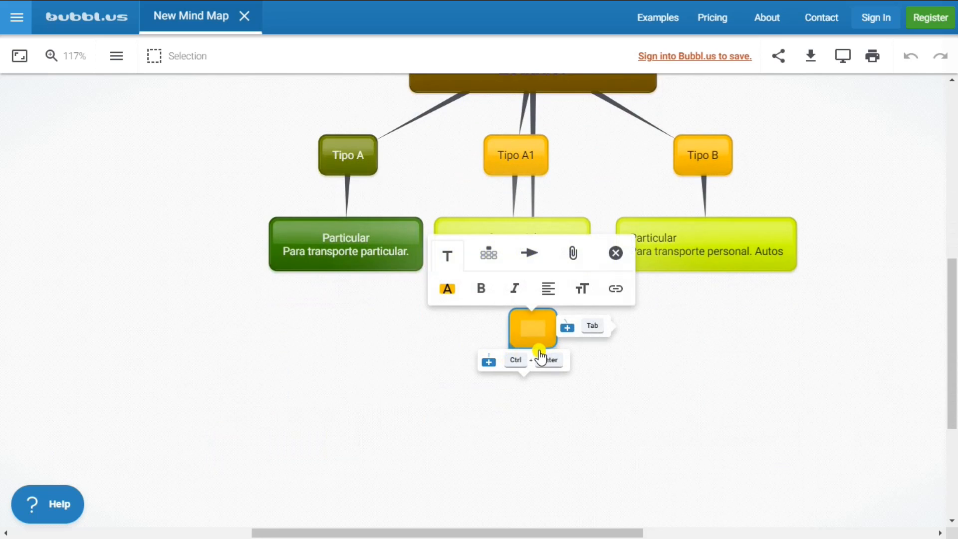
{"action": "type", "text": "Tipo "}
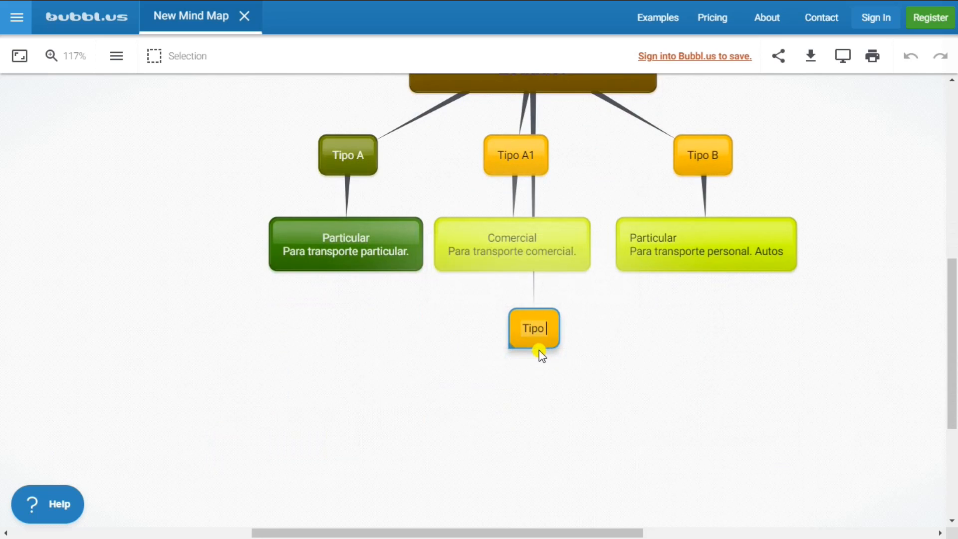
{"action": "type", "text": "C1"}
{"action": "key", "text": "Return"}
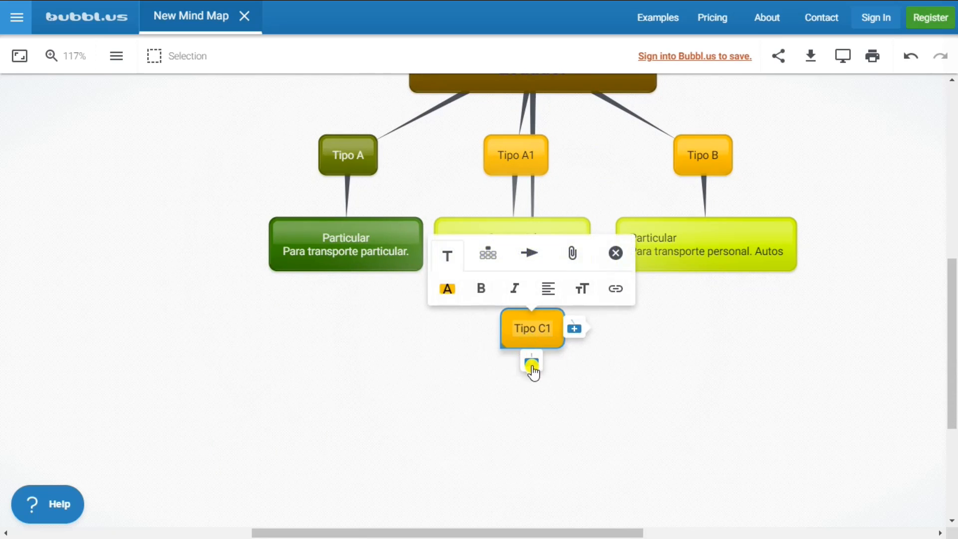
Add a child bubble under Tipo C1 reading "Estatal" on the first line and "Para conducir transportes o vehículos del Estado" below it.
{"action": "left_click", "coordinate": [531, 366]}
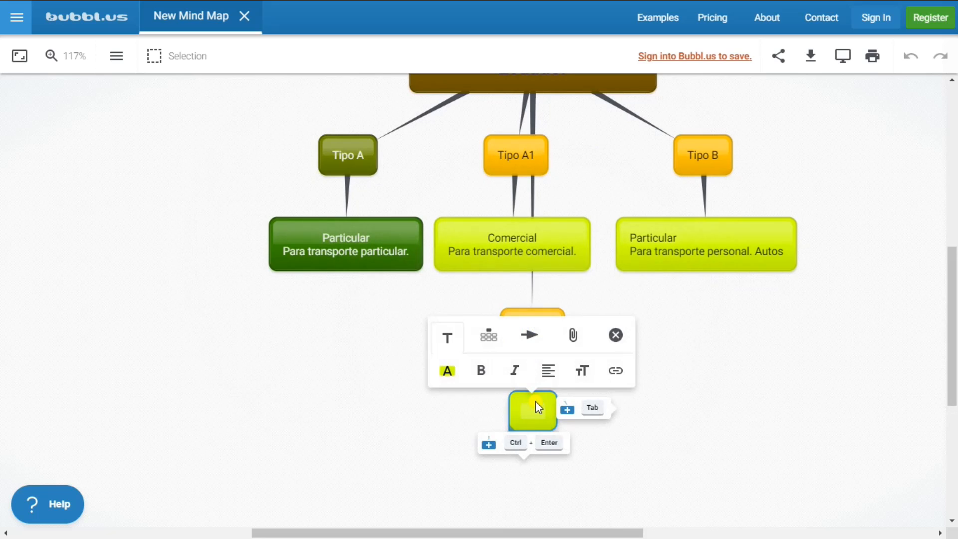
{"action": "type", "text": "Estatal"}
{"action": "key", "text": "shift+Return"}
{"action": "type", "text": "Para conducir"}
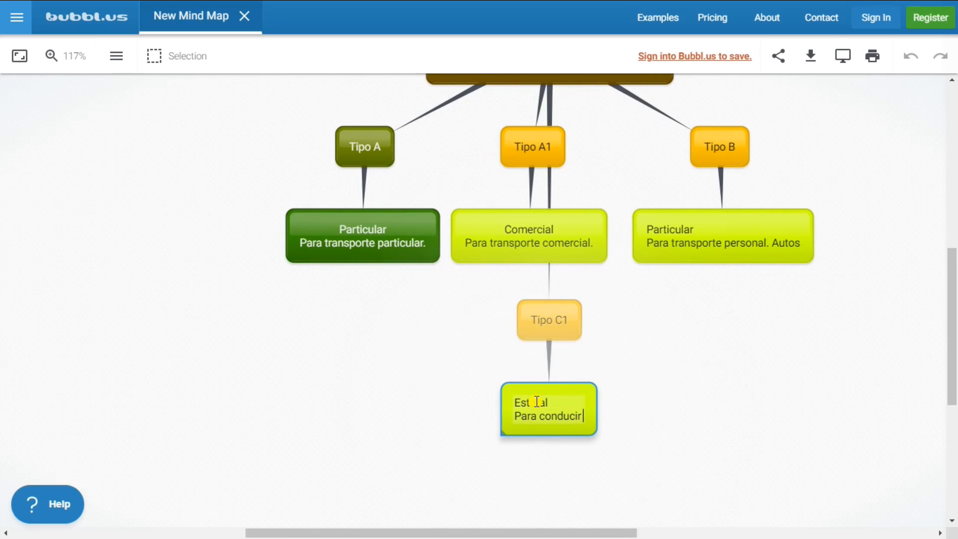
{"action": "type", "text": " tran"}
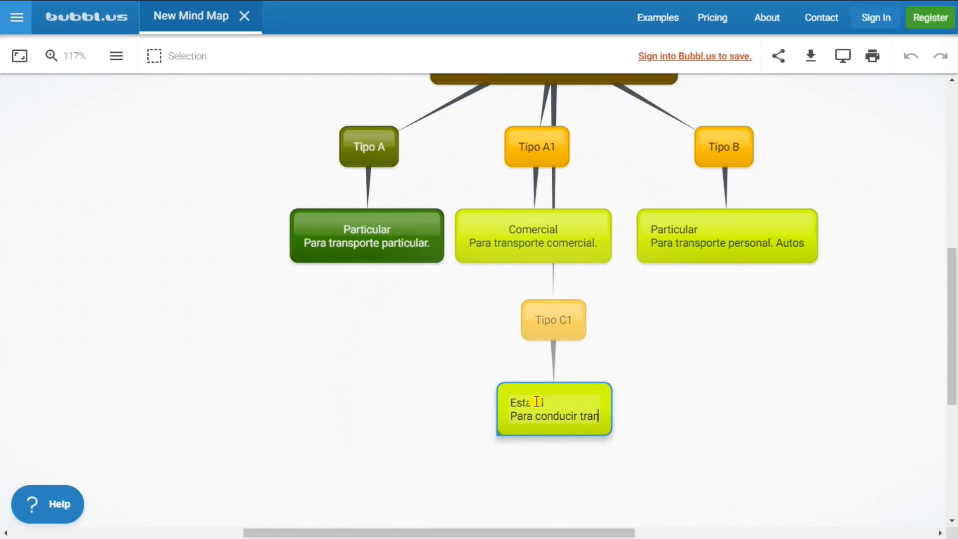
{"action": "type", "text": "sportes"}
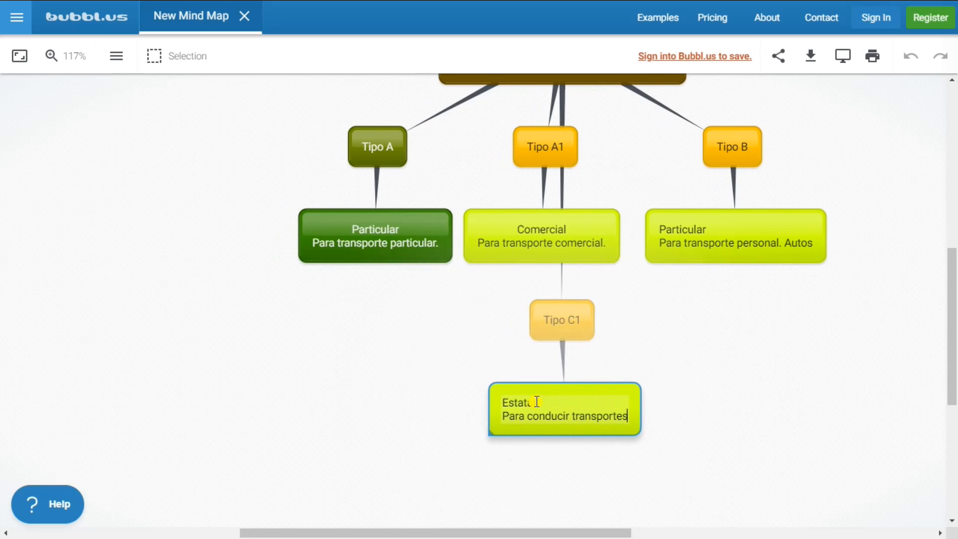
{"action": "type", "text": " o veh"}
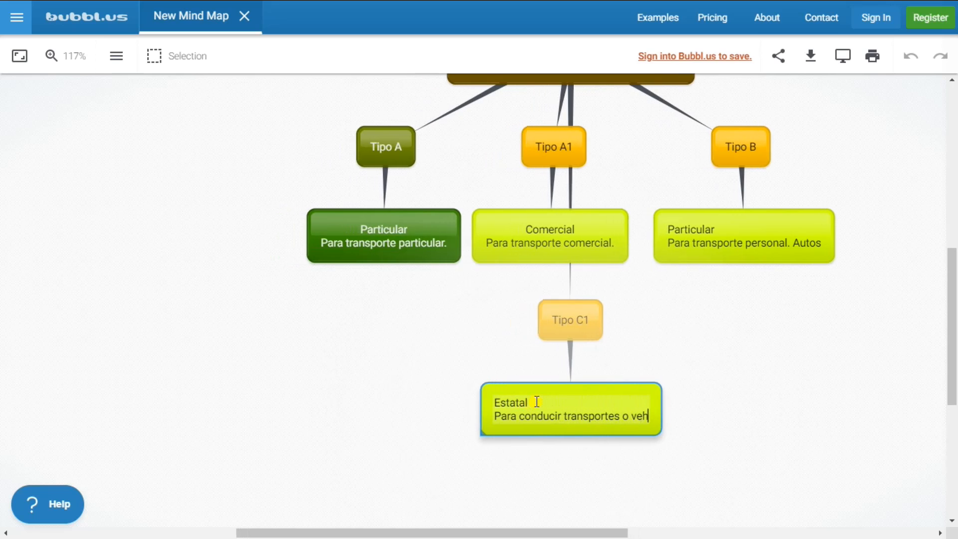
{"action": "type", "text": "iculos"}
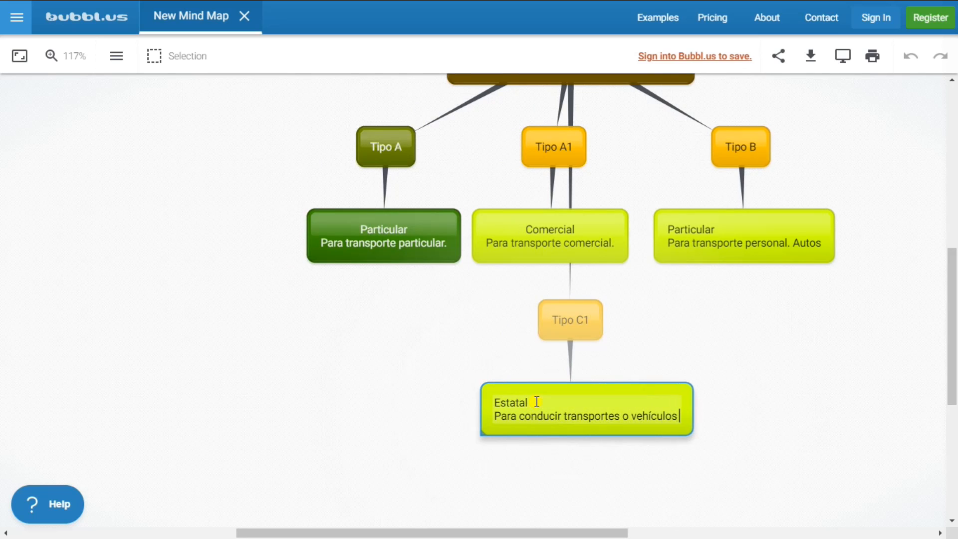
{"action": "type", "text": " del Estado"}
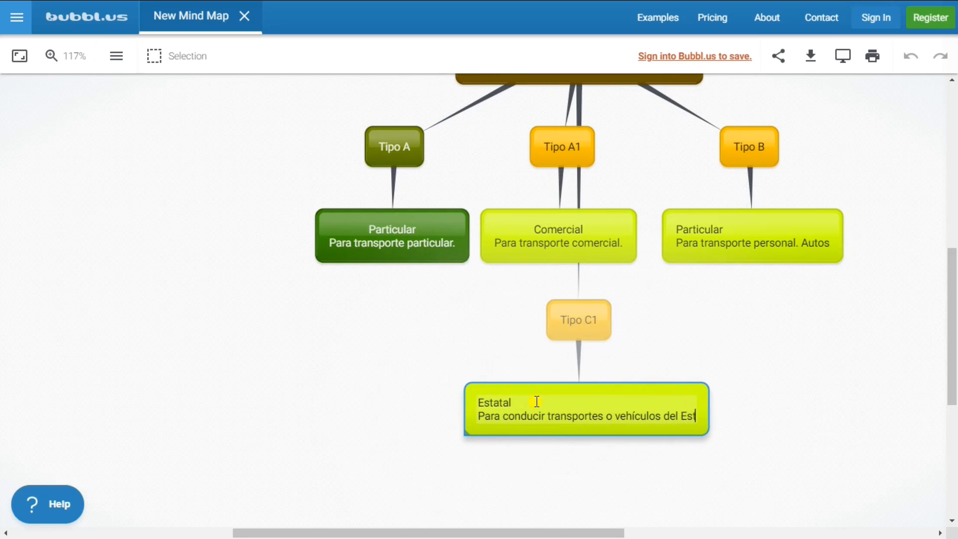
Center-align all the text in the "Estatal" bubble under Tipo C1.
{"action": "left_click_drag", "start_coordinate": [528, 429], "coordinate": [479, 391]}
{"action": "left_click", "coordinate": [605, 364]}
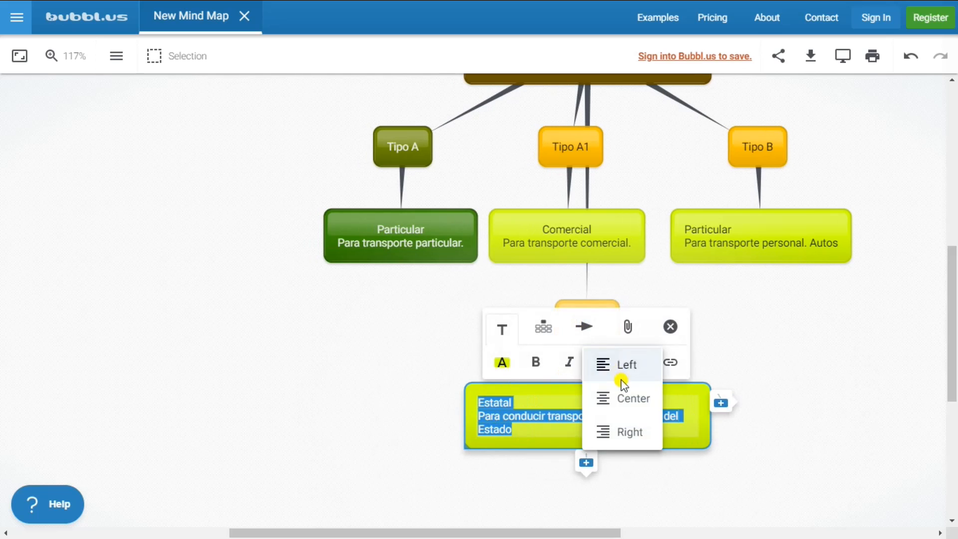
{"action": "left_click", "coordinate": [624, 397]}
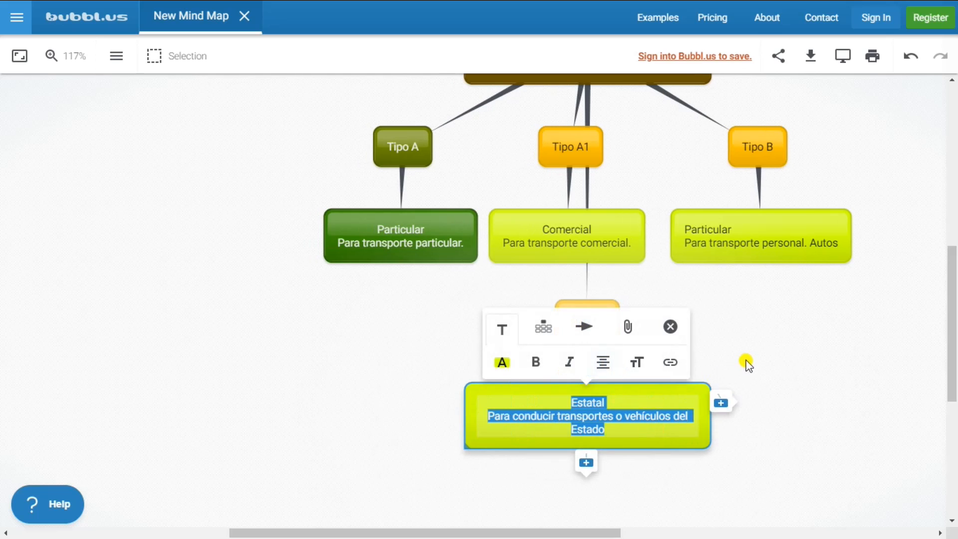
Change the bubble color of Tipo C1 to bright red.
{"action": "left_click", "coordinate": [589, 322]}
{"action": "right_click", "coordinate": [587, 316]}
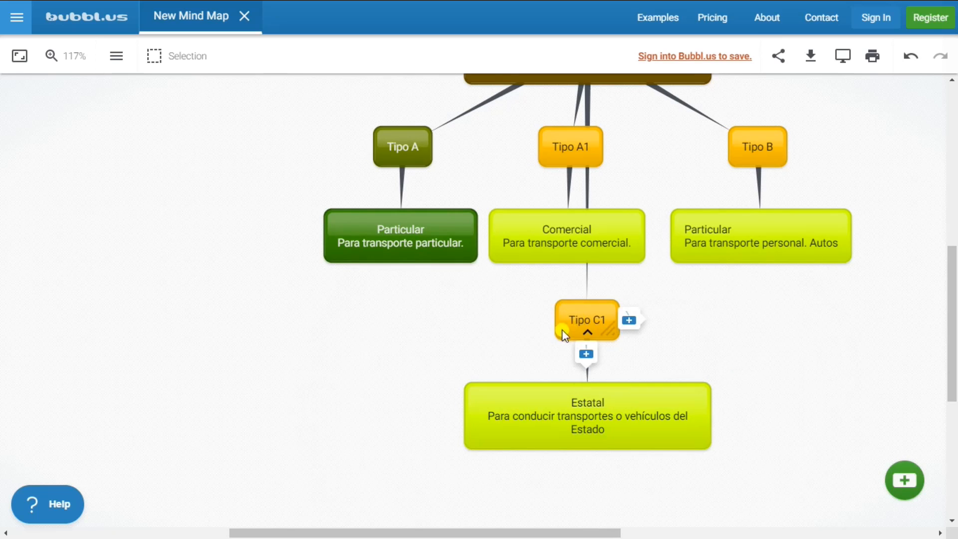
{"action": "left_click", "coordinate": [577, 318]}
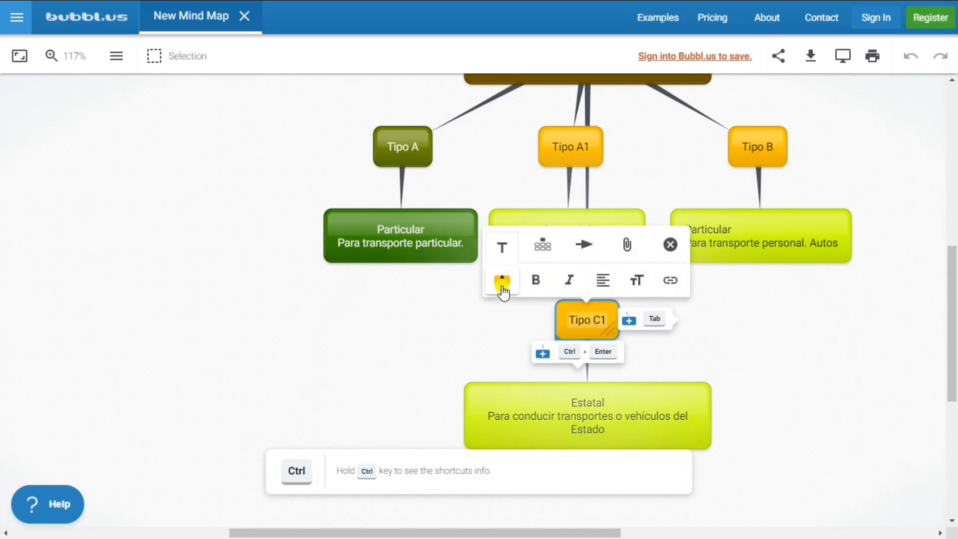
{"action": "left_click", "coordinate": [519, 278]}
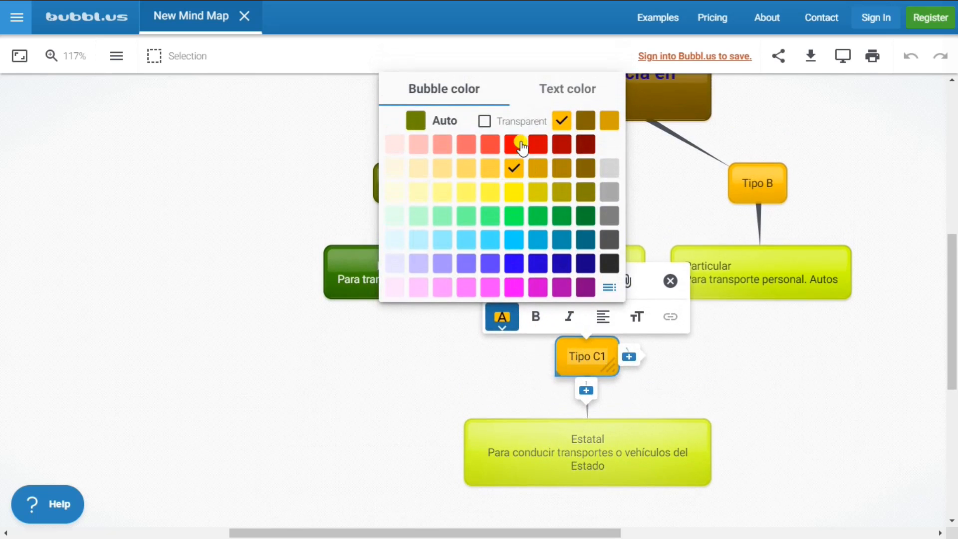
{"action": "left_click", "coordinate": [518, 145]}
{"action": "left_click", "coordinate": [732, 399]}
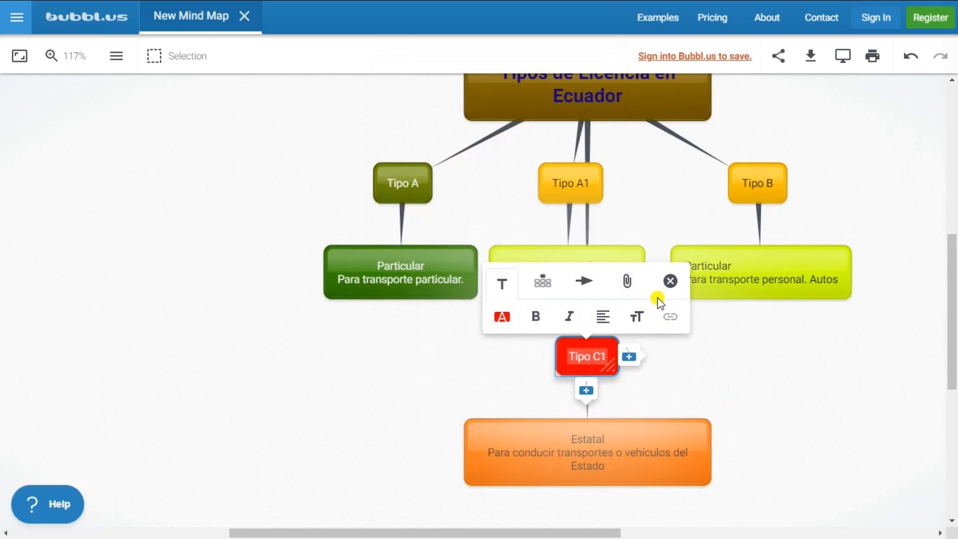
Add another child bubble to "Tipos de Licencia en Ecuador" and label it "Tipo D1".
{"action": "double_click", "coordinate": [646, 113]}
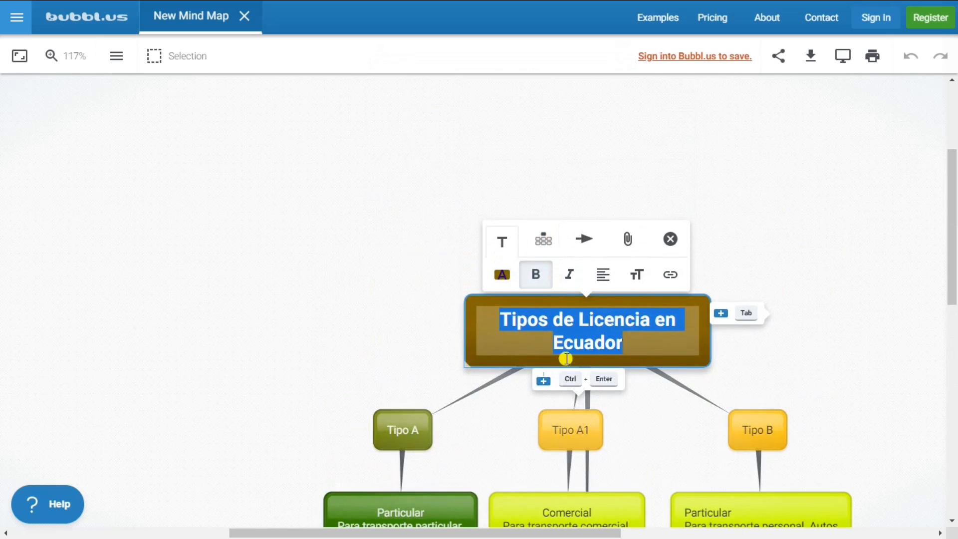
{"action": "left_click", "coordinate": [545, 382]}
{"action": "type", "text": "Tipo"}
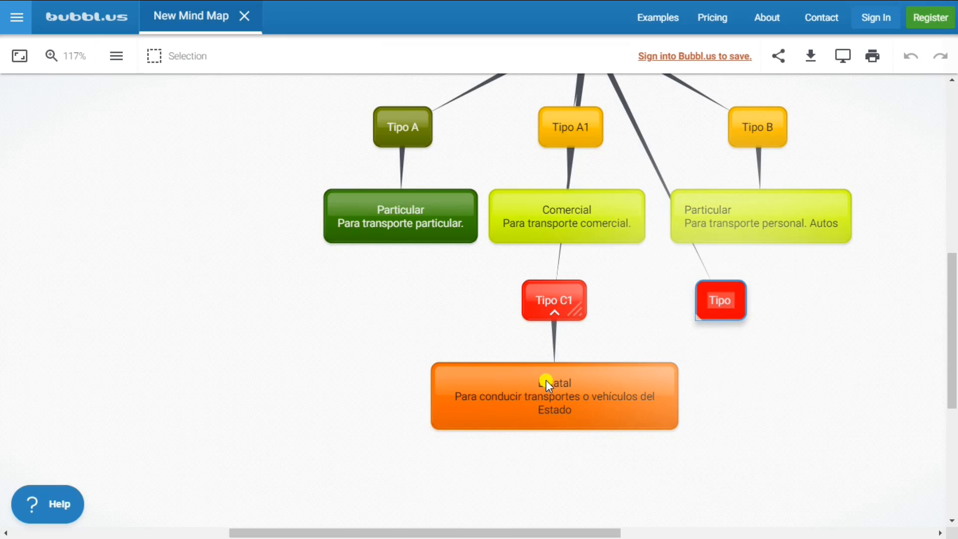
{"action": "type", "text": "D1"}
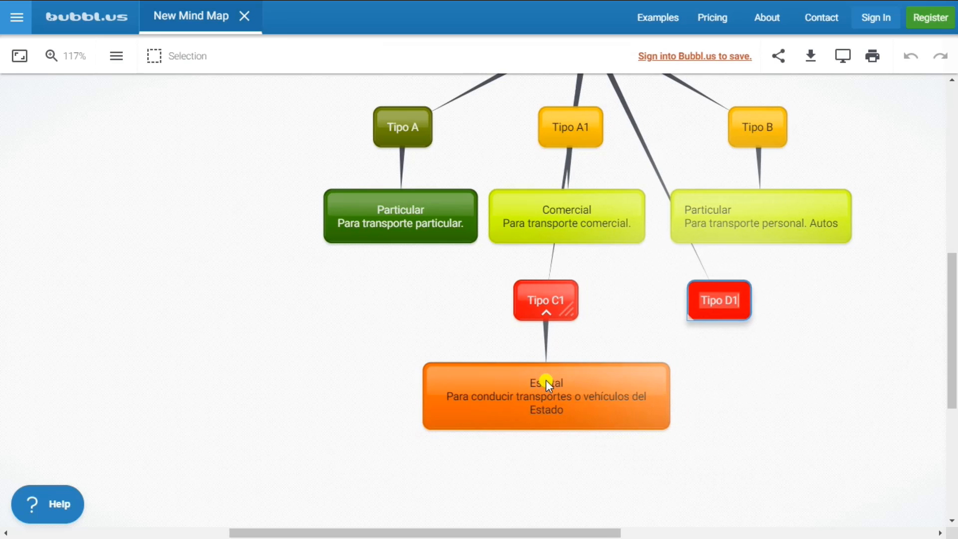
{"action": "key", "text": "Return"}
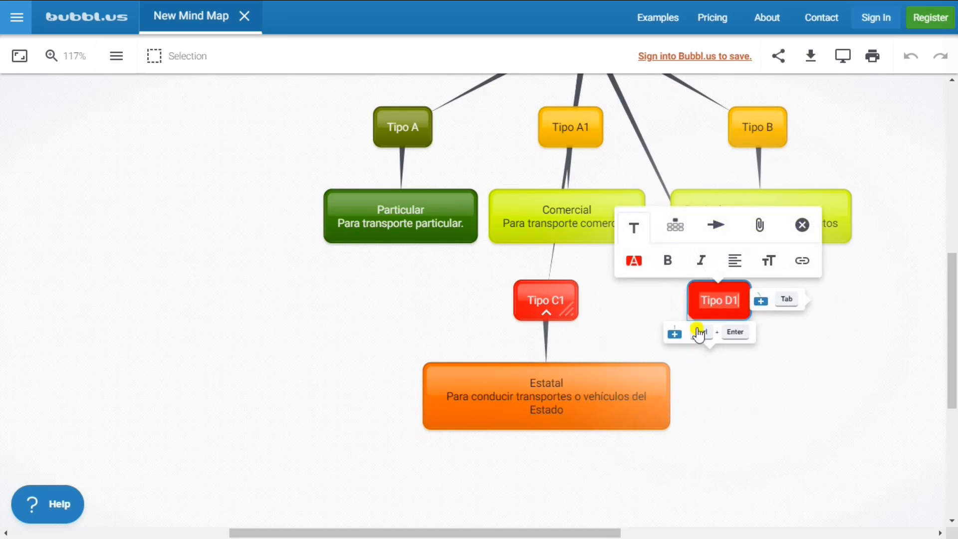
Add a child bubble under Tipo D1 with "Escuela" on the first line and "Turismo" on the second.
{"action": "left_click", "coordinate": [674, 333]}
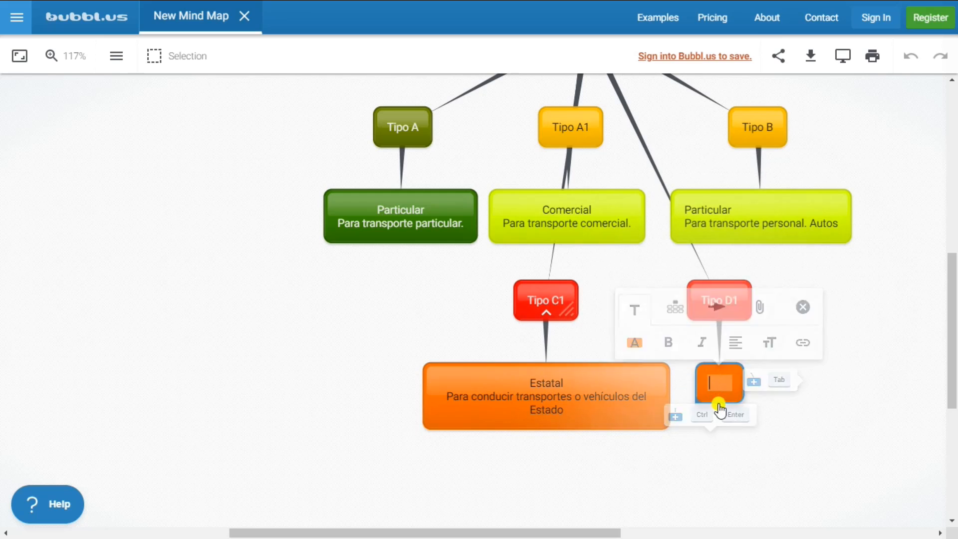
{"action": "type", "text": "Escuela"}
{"action": "key", "text": "shift+Return"}
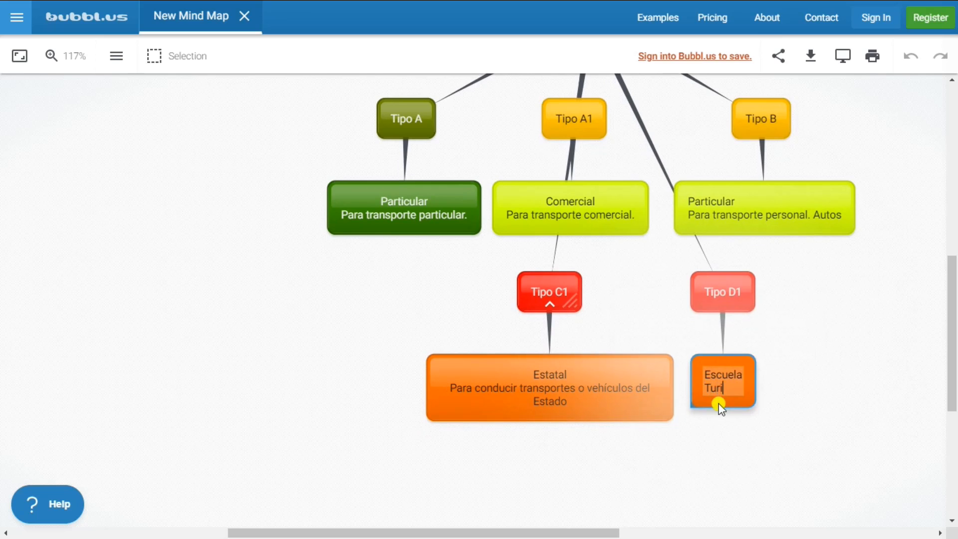
{"action": "type", "text": "Turismo"}
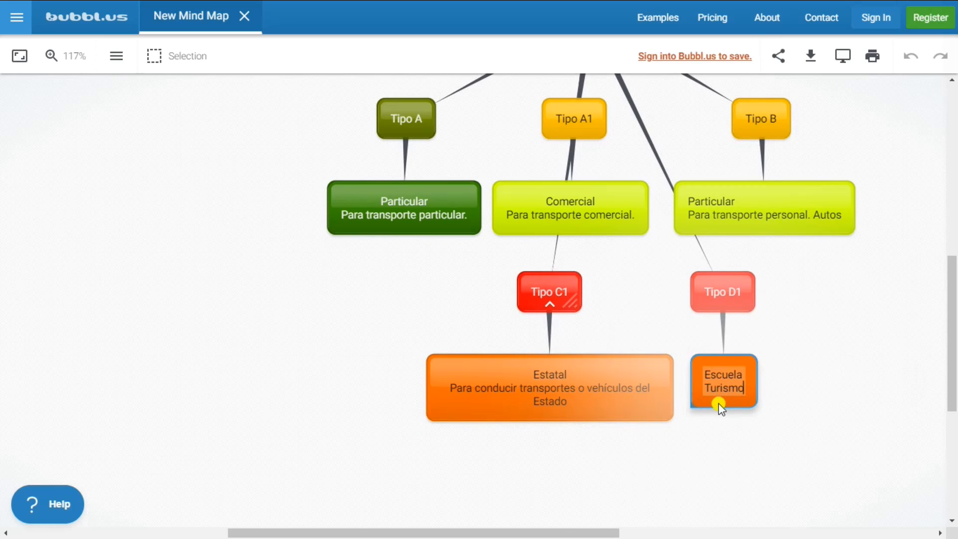
{"action": "key", "text": "Return"}
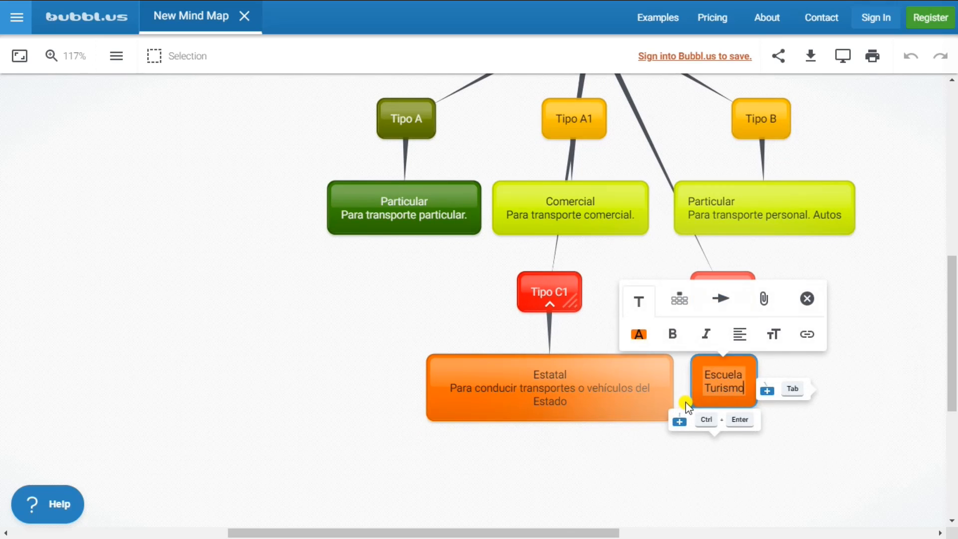
Add another child bubble to "Tipos de Licencia en Ecuador" and label it "Tipo D".
{"action": "scroll", "coordinate": [601, 176], "scroll_direction": "up", "scroll_amount": 1}
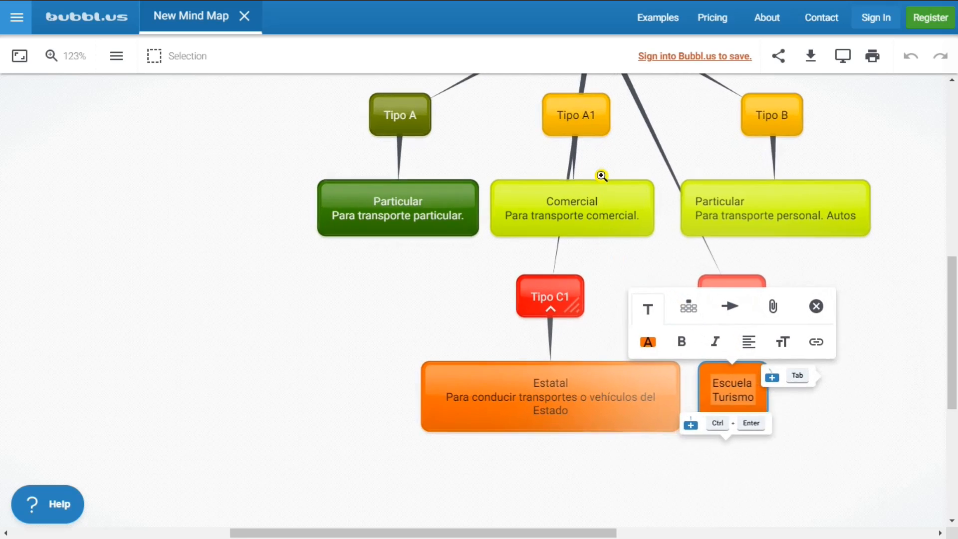
{"action": "scroll", "coordinate": [602, 179], "scroll_direction": "down", "scroll_amount": 2}
{"action": "scroll", "coordinate": [609, 207], "scroll_direction": "down", "scroll_amount": 2}
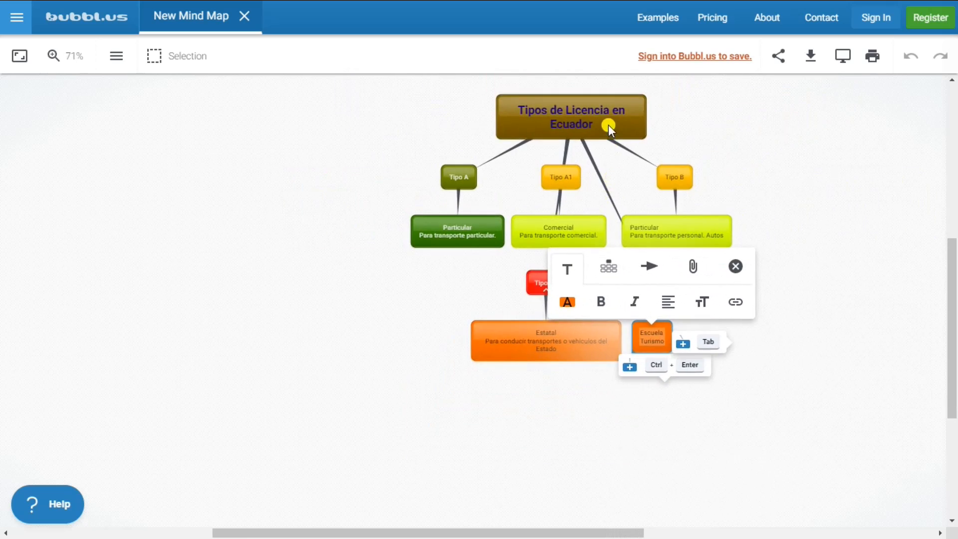
{"action": "left_click", "coordinate": [609, 125]}
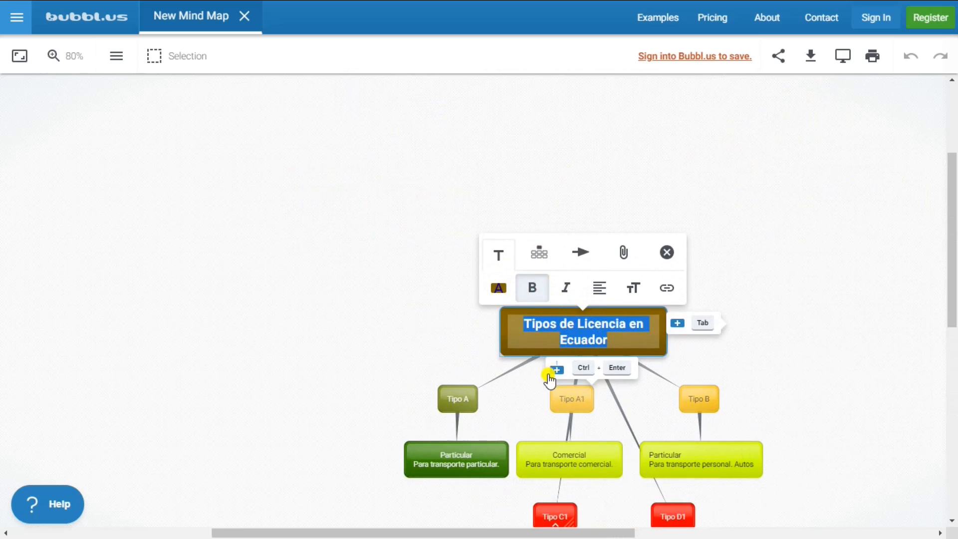
{"action": "left_click", "coordinate": [556, 370]}
{"action": "type", "text": "Tipo D"}
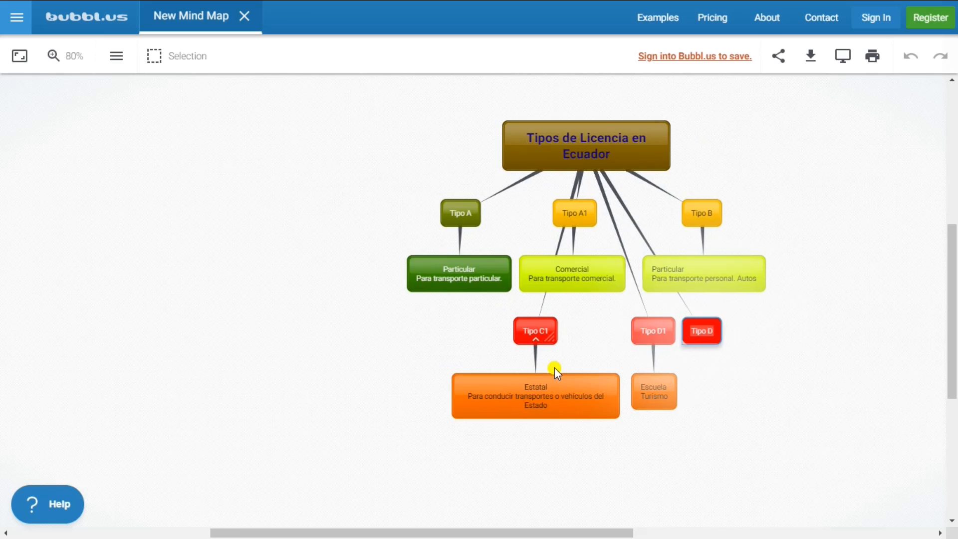
Add a child bubble under Tipo D with the text "Para conducir buses de pasajeros".
{"action": "left_click", "coordinate": [674, 356]}
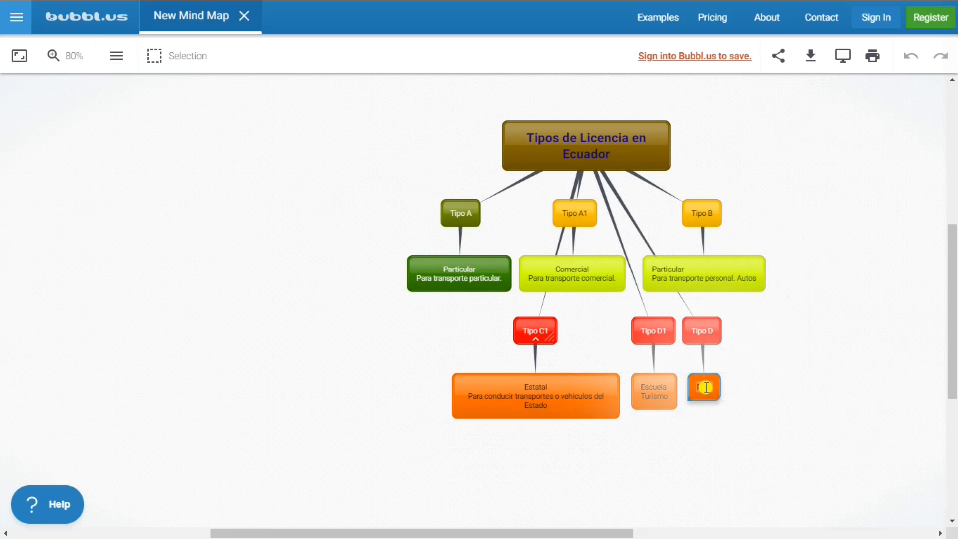
{"action": "type", "text": "Para conducir buse"}
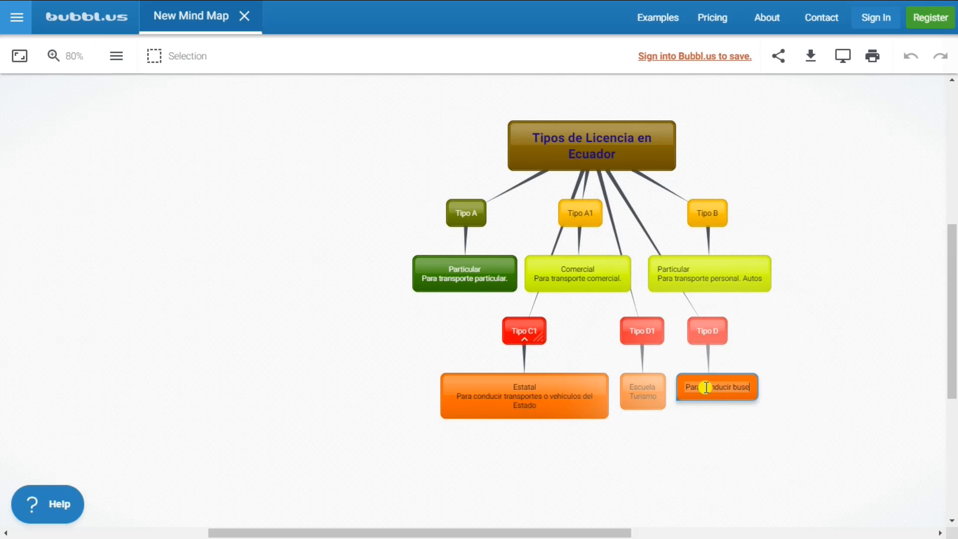
{"action": "type", "text": "pasajeros"}
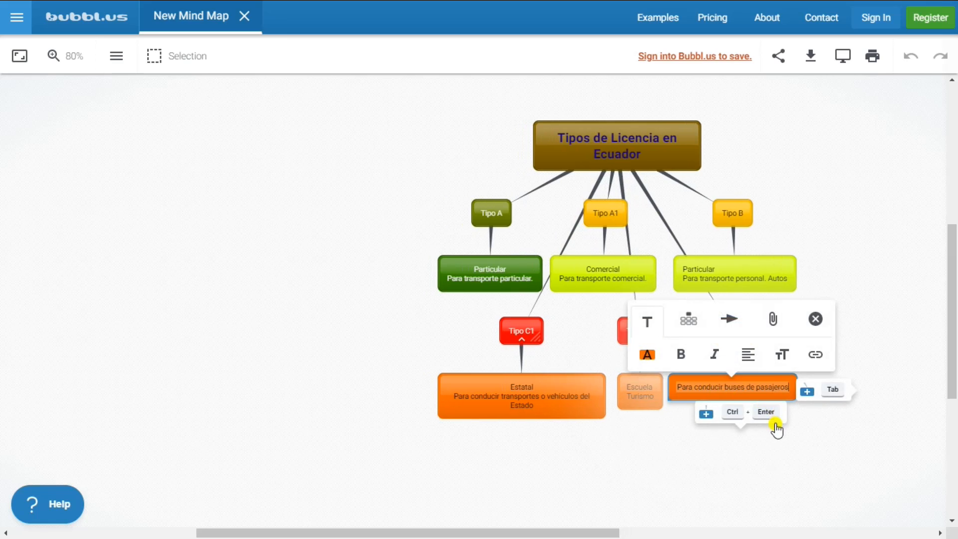
{"action": "left_click", "coordinate": [777, 465]}
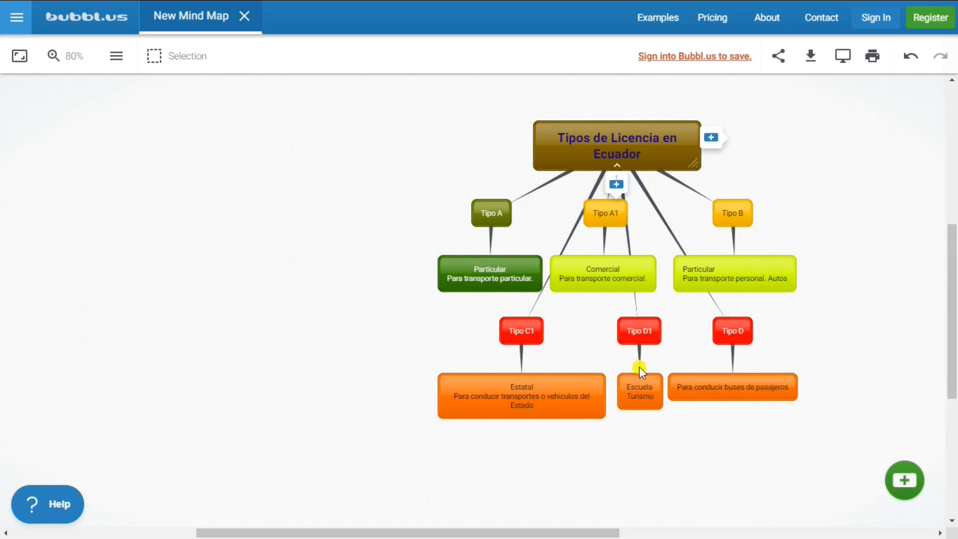
Change the bubble color of Tipo D1 to bright sky blue.
{"action": "left_click", "coordinate": [639, 330]}
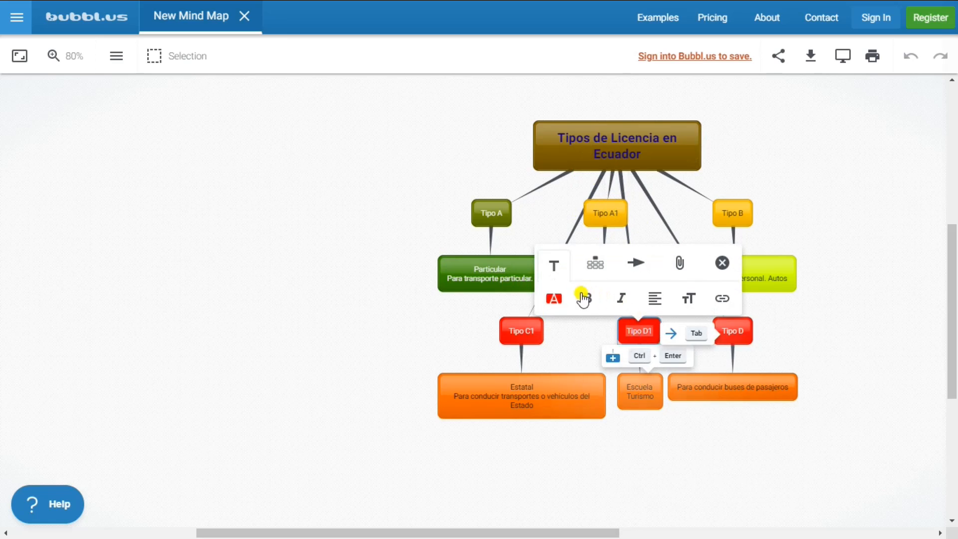
{"action": "left_click", "coordinate": [554, 298]}
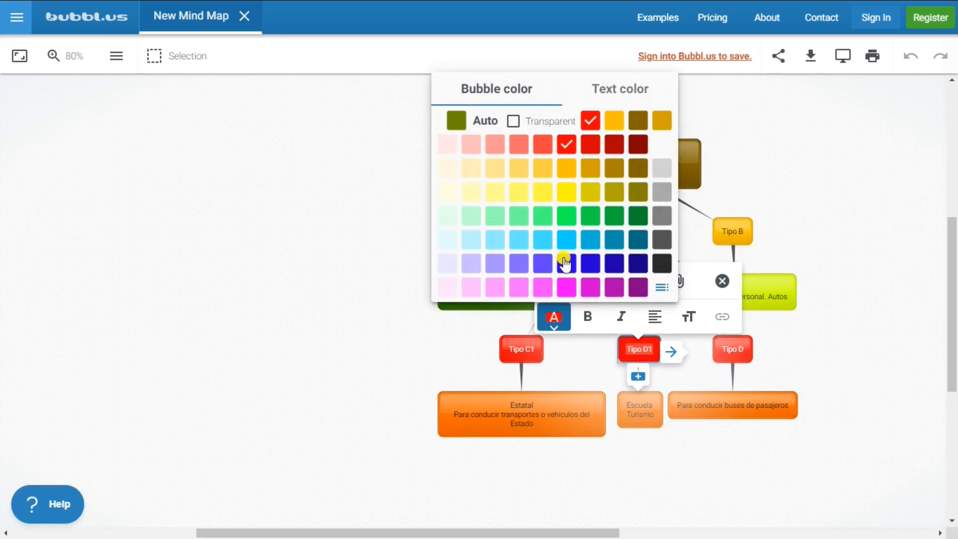
{"action": "left_click", "coordinate": [565, 241]}
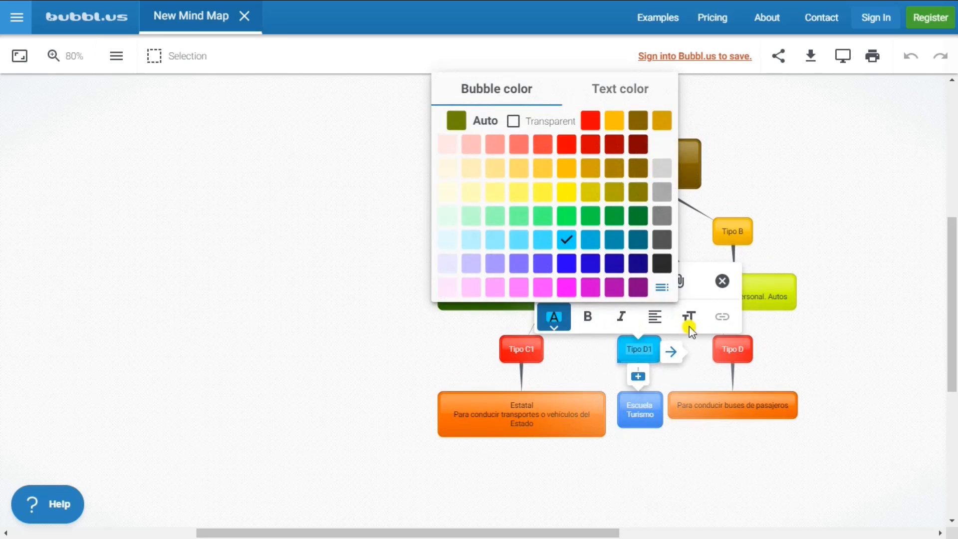
Change the bubble color of Tipo D to bright magenta.
{"action": "left_click", "coordinate": [739, 345]}
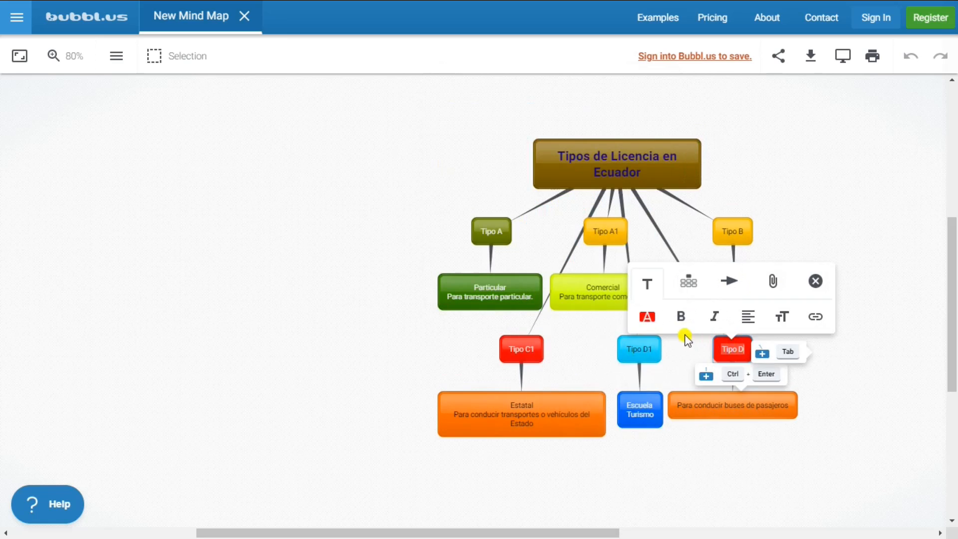
{"action": "left_click", "coordinate": [649, 318]}
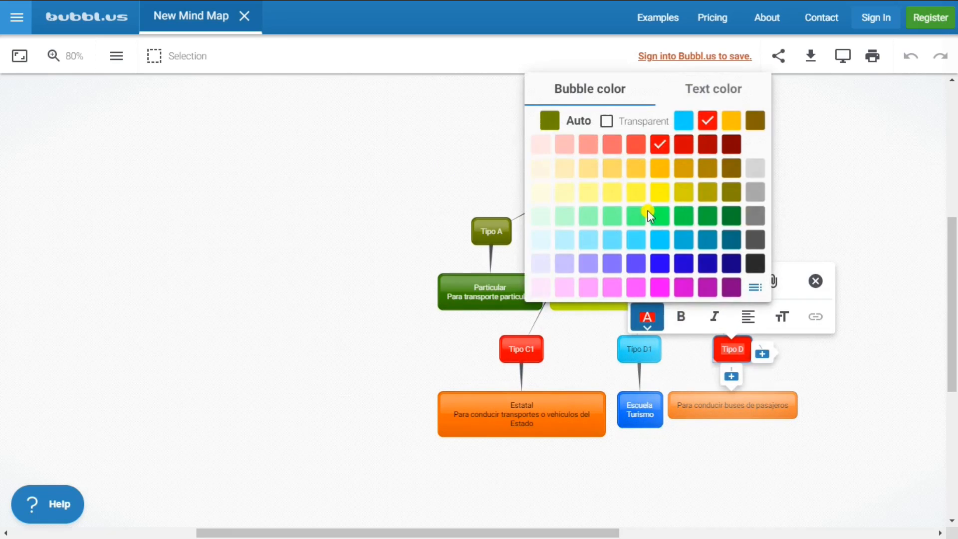
{"action": "left_click", "coordinate": [659, 288]}
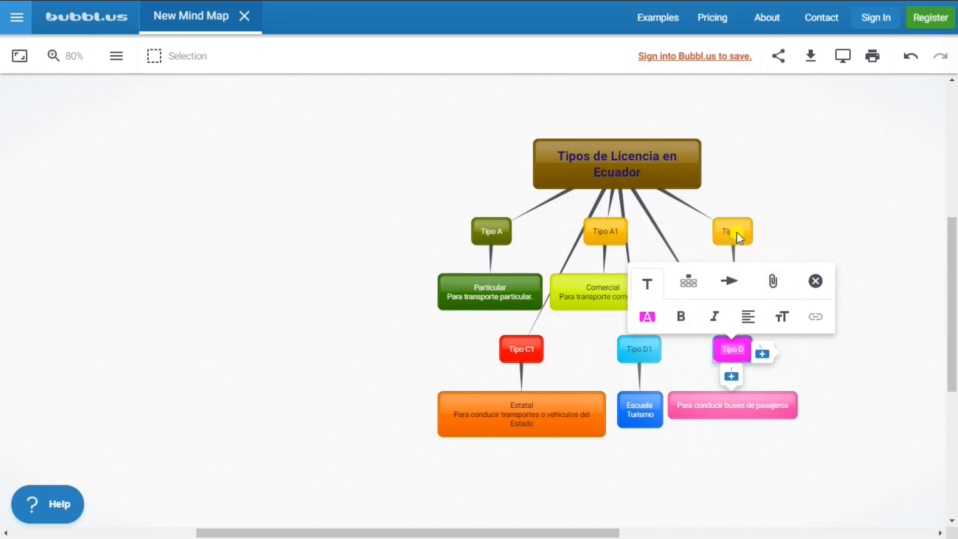
Change the bubble color of Tipo B to dark green.
{"action": "left_click", "coordinate": [736, 231]}
{"action": "left_click", "coordinate": [646, 203]}
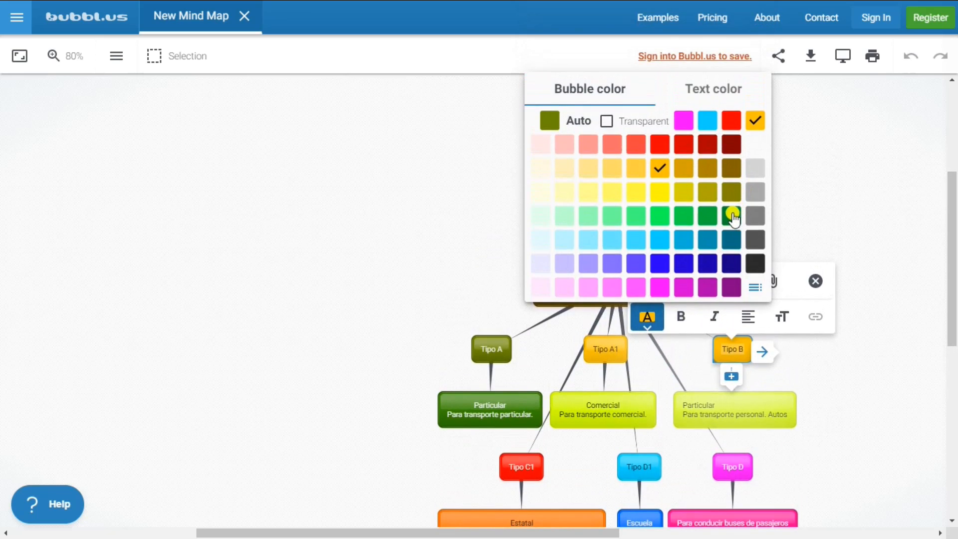
{"action": "left_click", "coordinate": [731, 217]}
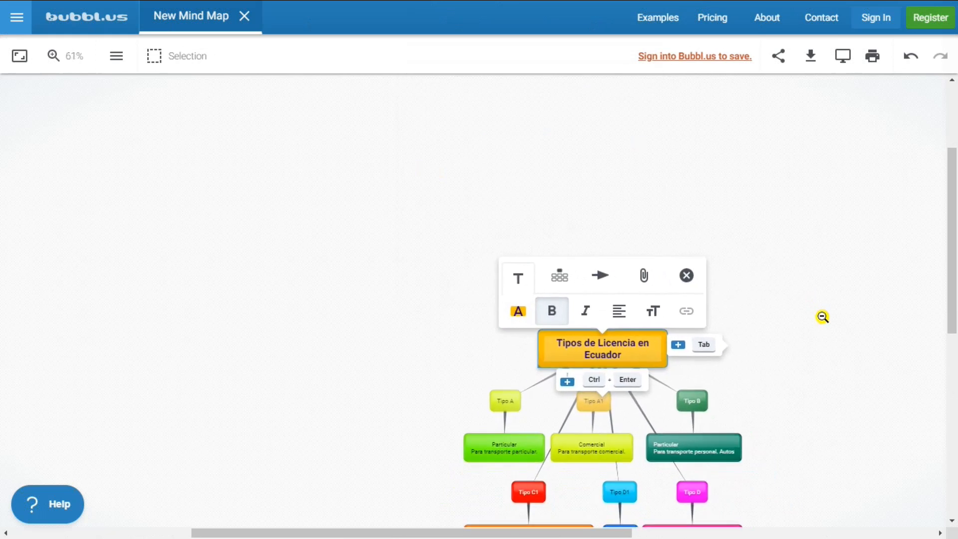
Try the Tree layout and the Column layout on the "Tipos de Licencia en Ecuador" bubble.
{"action": "left_click", "coordinate": [599, 287]}
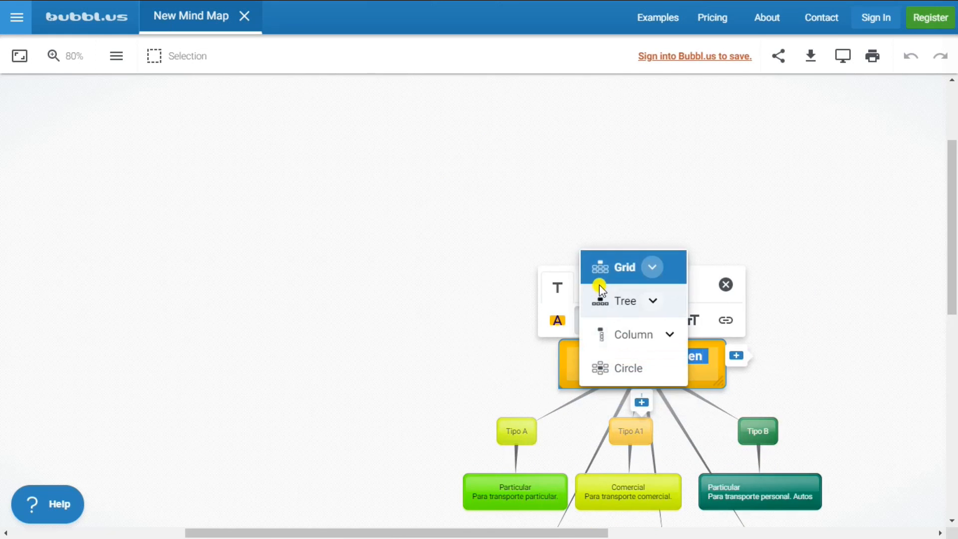
{"action": "left_click", "coordinate": [632, 303]}
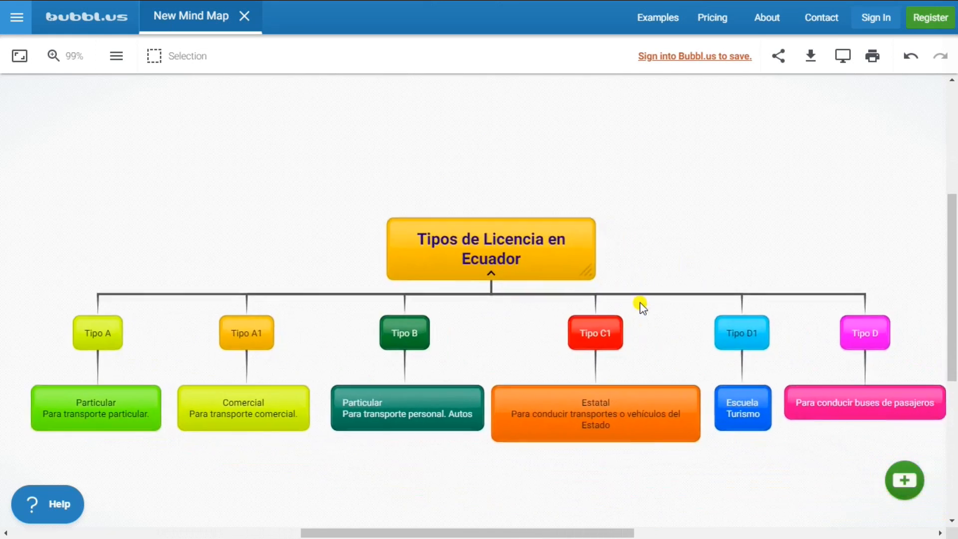
{"action": "right_click", "coordinate": [549, 255]}
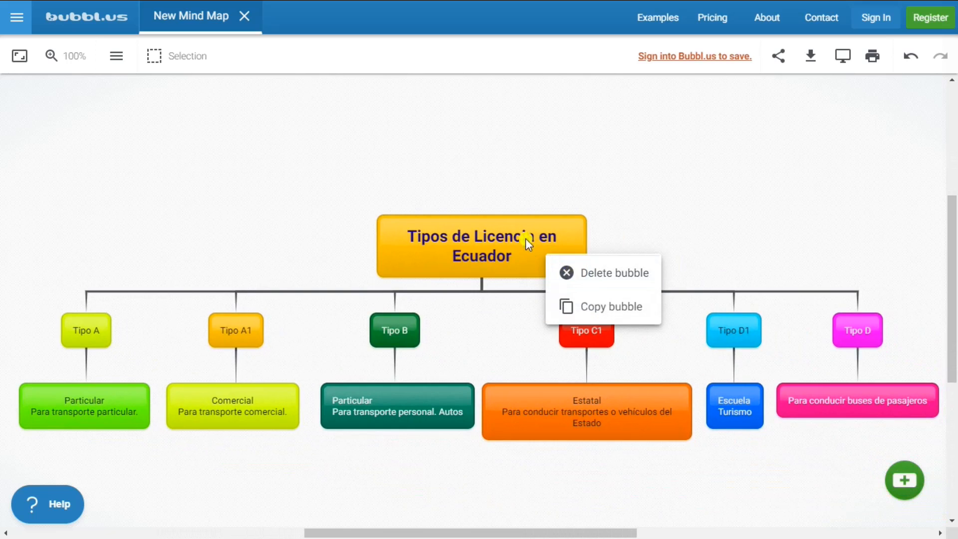
{"action": "double_click", "coordinate": [502, 224]}
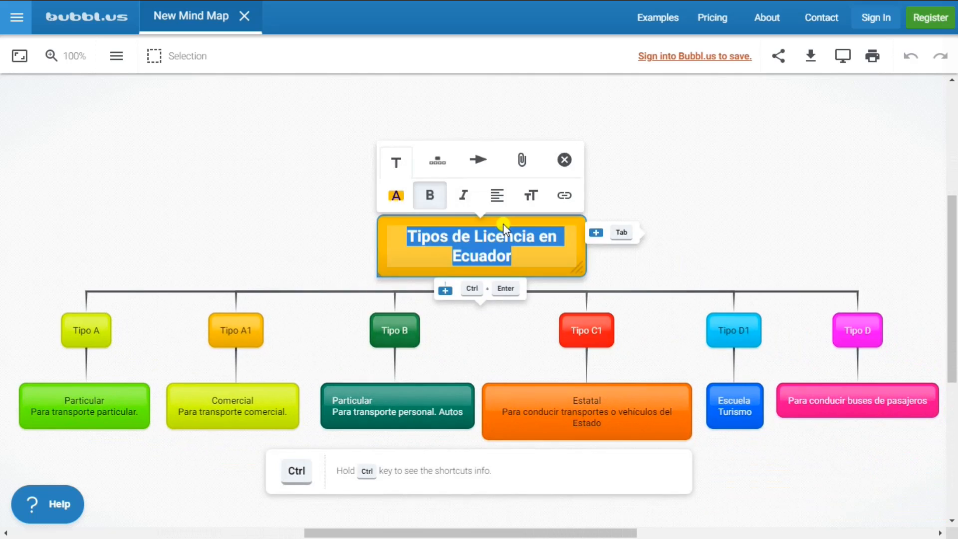
{"action": "left_click", "coordinate": [439, 163]}
{"action": "left_click", "coordinate": [467, 195]}
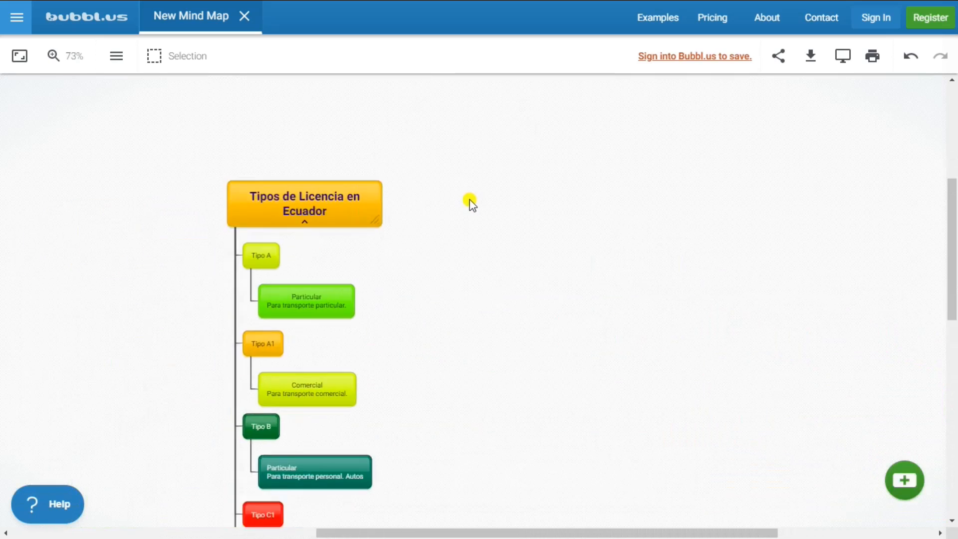
Arrange the bubbles around "Tipos de Licencia en Ecuador" in the Circle layout.
{"action": "left_click_drag", "start_coordinate": [950, 262], "coordinate": [952, 277]}
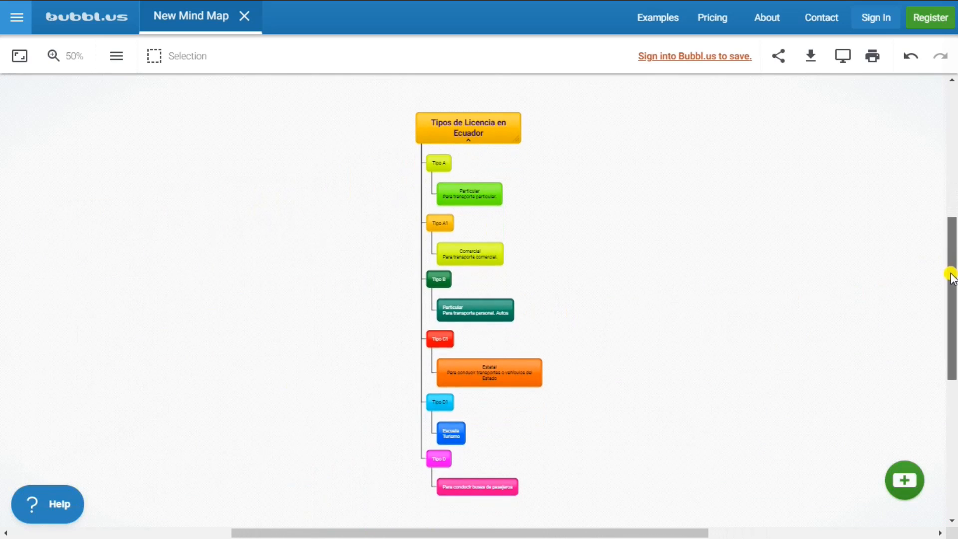
{"action": "double_click", "coordinate": [432, 125]}
{"action": "left_click", "coordinate": [429, 254]}
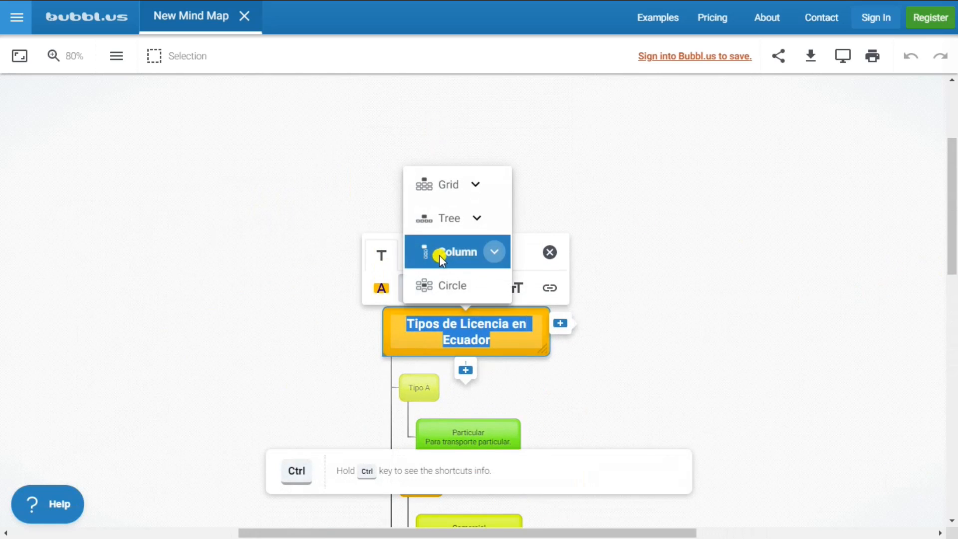
{"action": "left_click", "coordinate": [452, 281]}
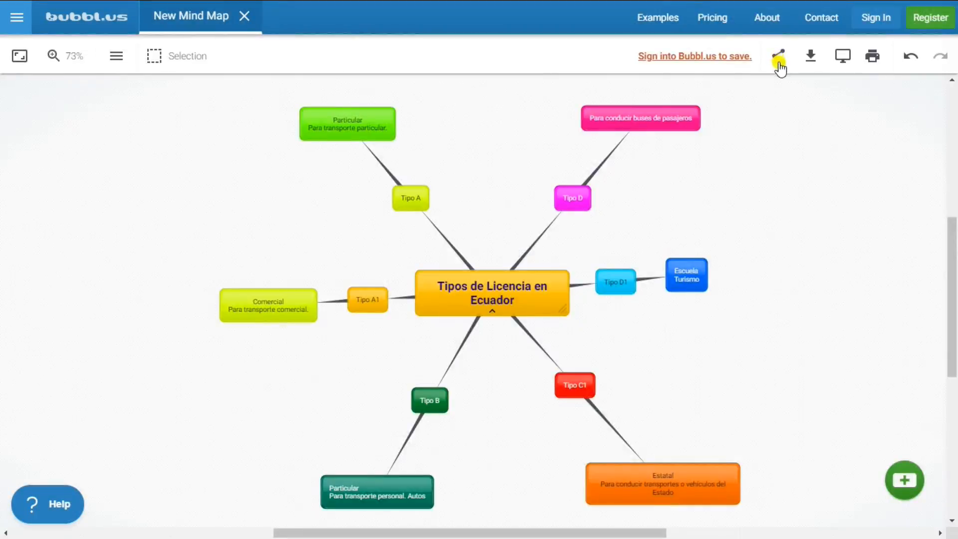
Try to share the mind map and look at the registration and sign-in forms.
{"action": "left_click", "coordinate": [779, 59]}
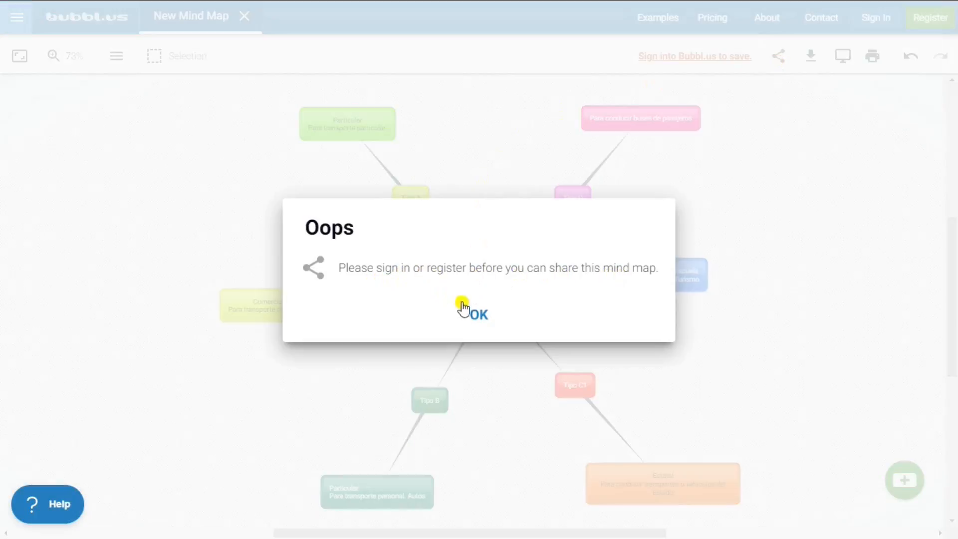
{"action": "left_click", "coordinate": [481, 315]}
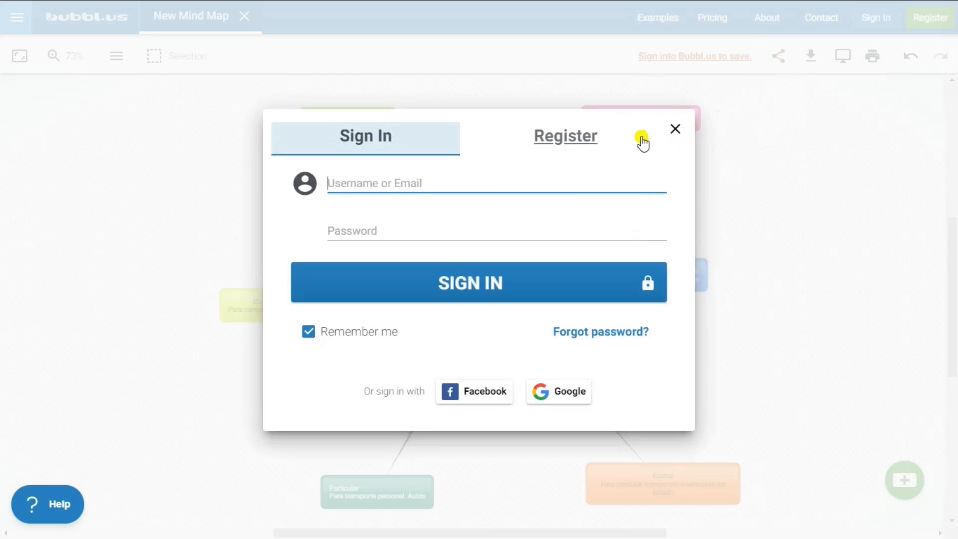
{"action": "left_click", "coordinate": [589, 138]}
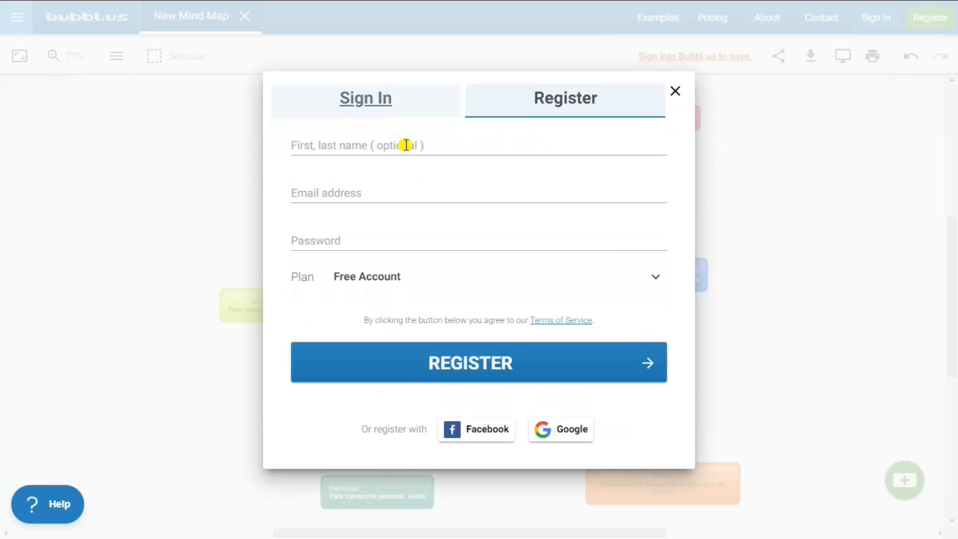
{"action": "left_click", "coordinate": [376, 99]}
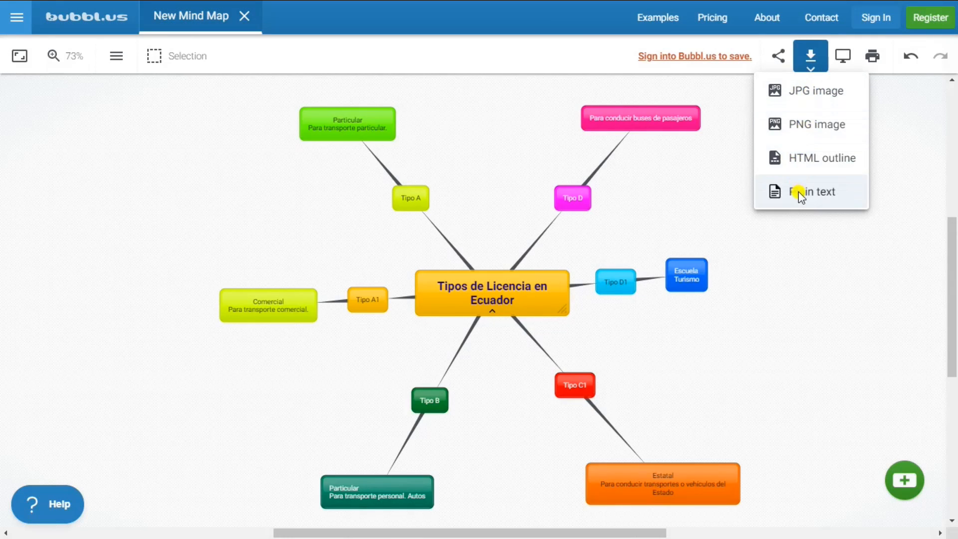
Download the mind map as a JPG image.
{"action": "left_click", "coordinate": [804, 93]}
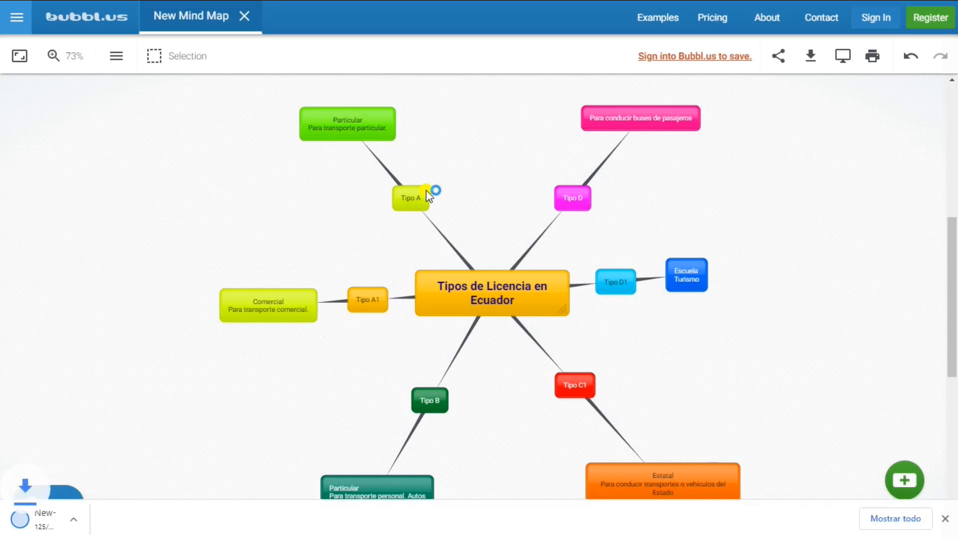
{"action": "left_click", "coordinate": [148, 520]}
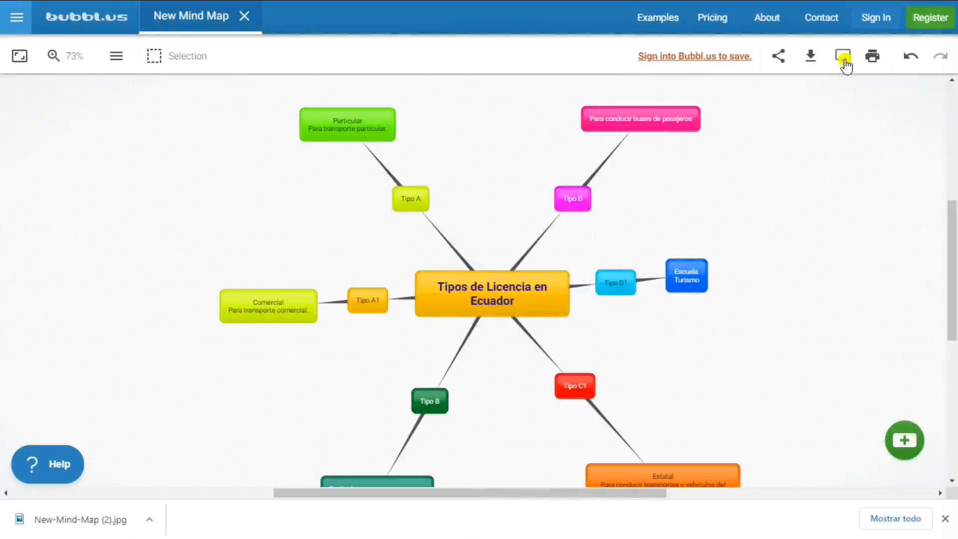
View the mind map in presentation mode, examine its bubbles up close, and exit the presentation.
{"action": "left_click", "coordinate": [844, 60]}
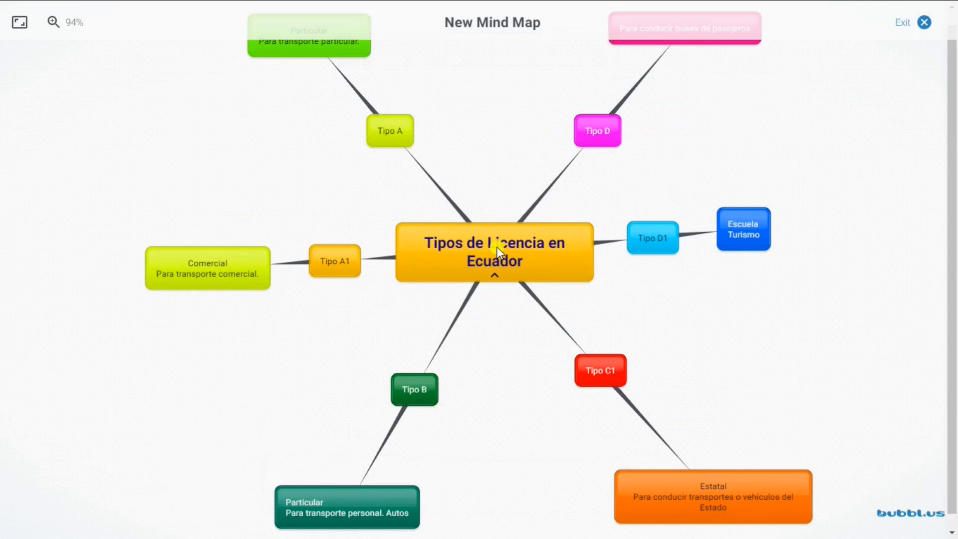
{"action": "scroll", "coordinate": [496, 246], "scroll_direction": "up", "scroll_amount": 4}
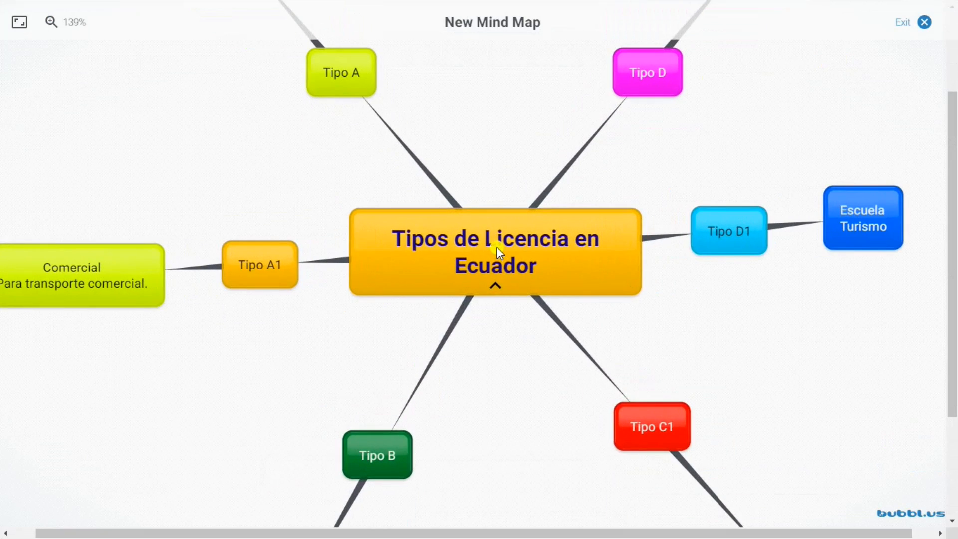
{"action": "scroll", "coordinate": [492, 247], "scroll_direction": "up", "scroll_amount": 3}
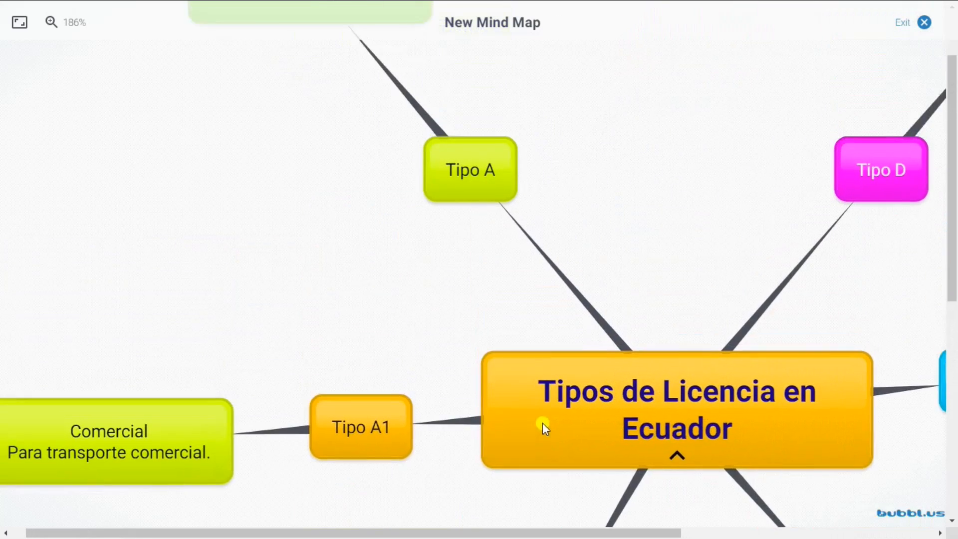
{"action": "left_click_drag", "start_coordinate": [505, 274], "coordinate": [287, 348]}
{"action": "mouse_move", "coordinate": [680, 272]}
{"action": "left_mouse_down"}
{"action": "mouse_move", "coordinate": [554, 280]}
{"action": "mouse_move", "coordinate": [633, 169]}
{"action": "mouse_move", "coordinate": [630, 131]}
{"action": "left_mouse_up"}
{"action": "left_click_drag", "start_coordinate": [618, 363], "coordinate": [609, 199]}
{"action": "left_click_drag", "start_coordinate": [606, 335], "coordinate": [605, 265]}
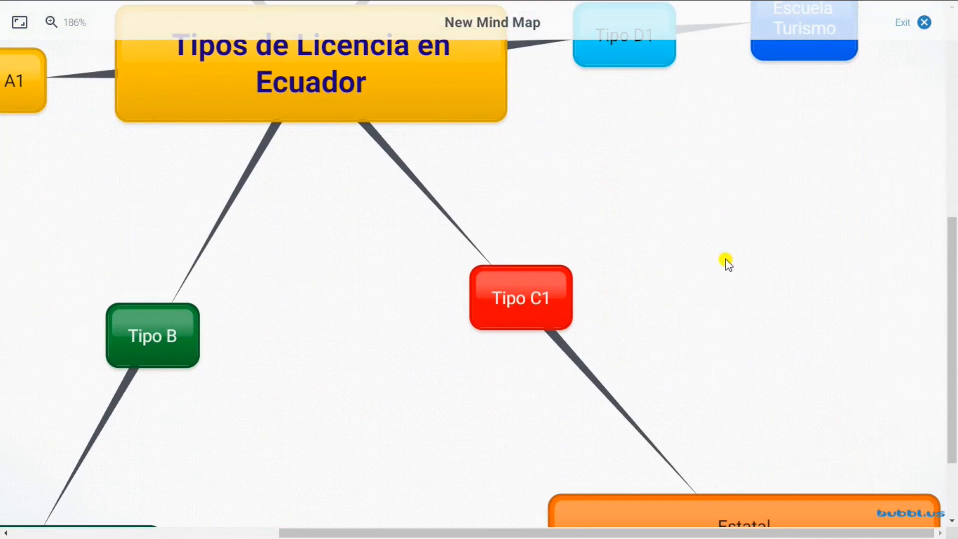
{"action": "left_click", "coordinate": [924, 25]}
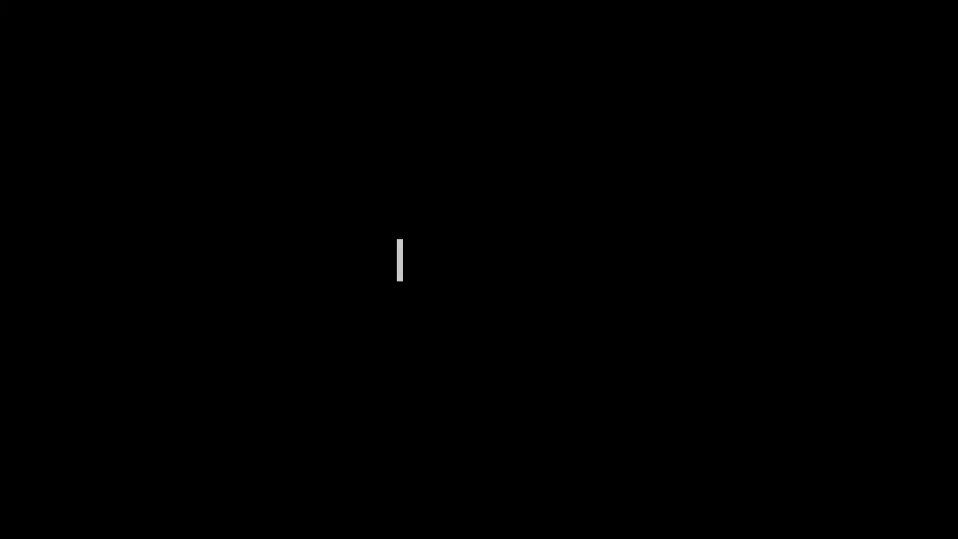